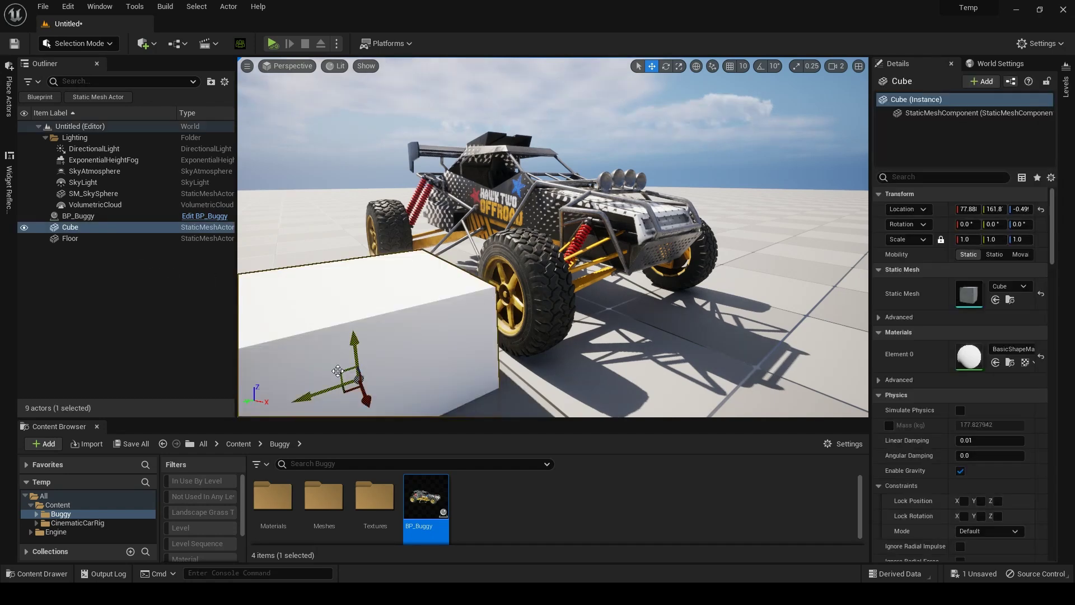
# Move the cube beneath the buggy and adjust its height so a rear wheel rests on it
pyautogui.moveTo(356, 384); pyautogui.dragTo(483, 345)
pyautogui.moveTo(577, 283)
pyautogui.mouseDown(button='right')
pyautogui.moveTo(576, 292)
pyautogui.moveTo(518, 288)
pyautogui.moveTo(568, 289)
pyautogui.mouseUp(button='right')
pyautogui.moveTo(453, 328); pyautogui.dragTo(448, 304)
pyautogui.moveTo(464, 256); pyautogui.dragTo(447, 242, button='right')
pyautogui.moveTo(659, 304); pyautogui.dragTo(405, 296)
pyautogui.moveTo(405, 296); pyautogui.dragTo(532, 209, button='right')
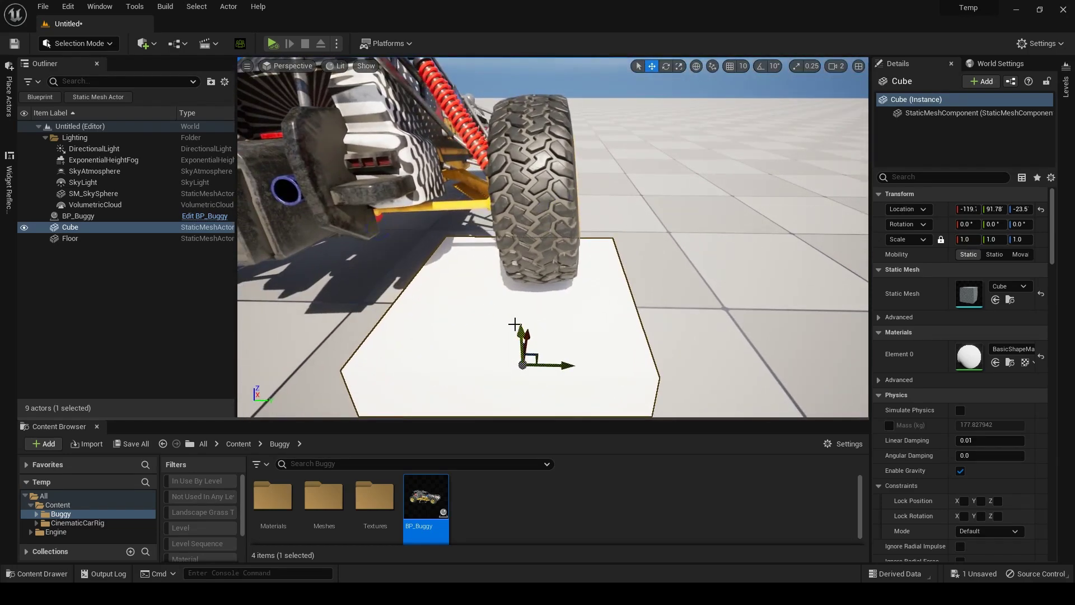
pyautogui.moveTo(514, 326)
pyautogui.mouseDown()
pyautogui.moveTo(519, 363)
pyautogui.moveTo(506, 329)
pyautogui.mouseUp()
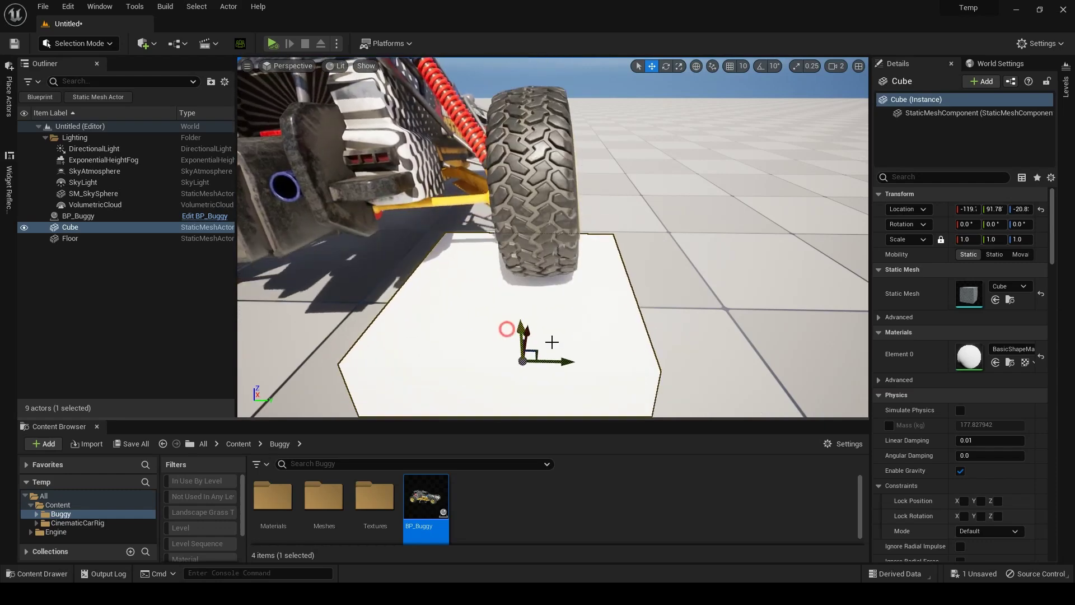
# Delete the cube from the level
pyautogui.press('Delete')
pyautogui.moveTo(420, 281); pyautogui.dragTo(454, 264, button='right')
# Try the buggy's Engine Vibrations at 5 and reset the property to its default
pyautogui.click(344, 274)
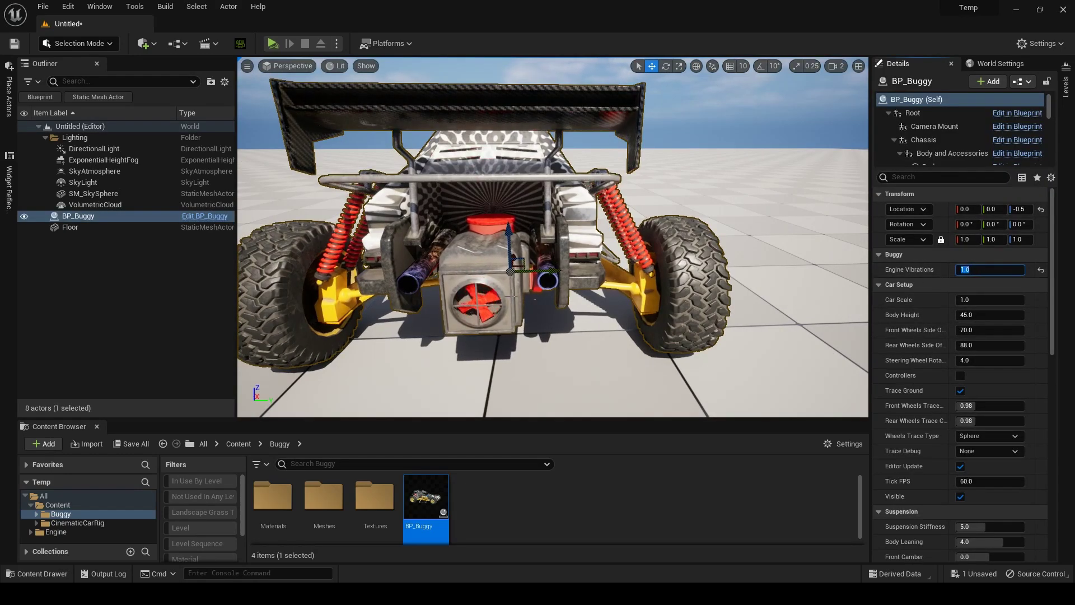
pyautogui.write('5')
pyautogui.press('Return')
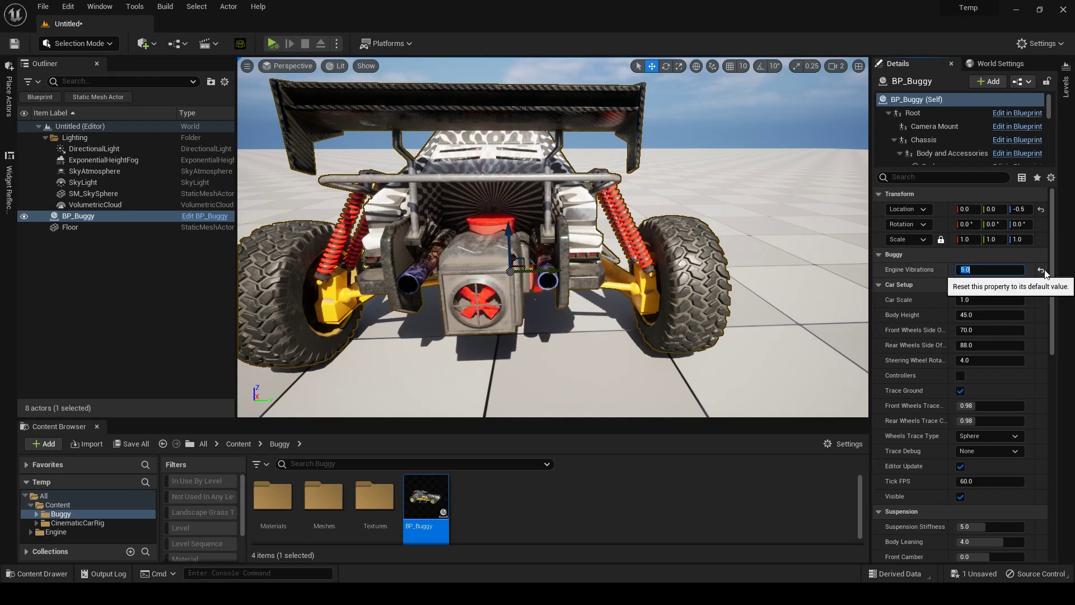
pyautogui.click(1041, 269)
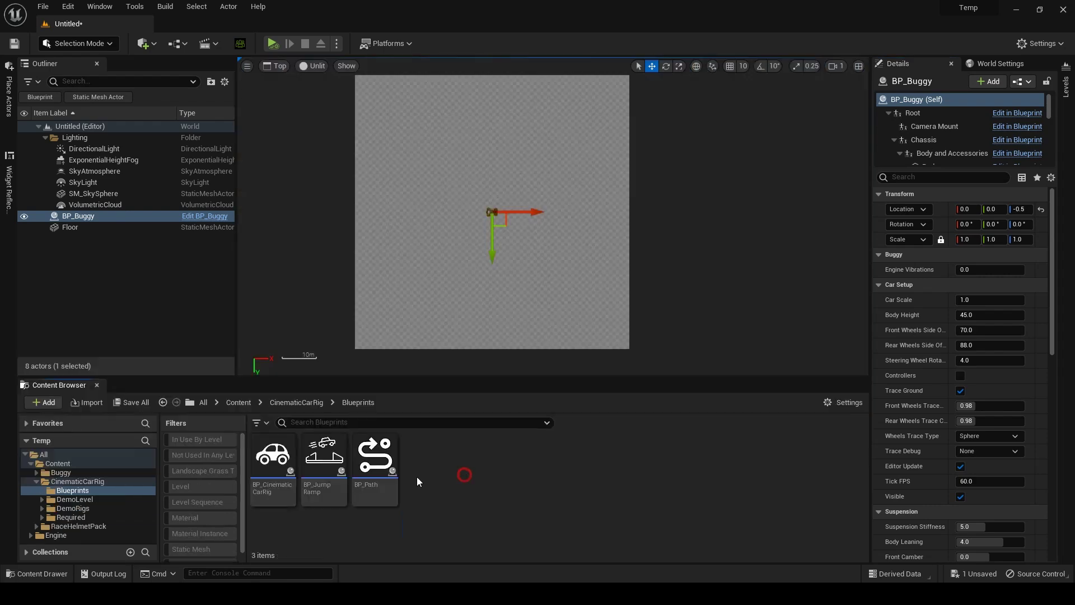
# Place a BP_Path near the floor's lower edge and extend its spline points into a loop around the floor's perimeter
pyautogui.moveTo(375, 457); pyautogui.dragTo(482, 339)
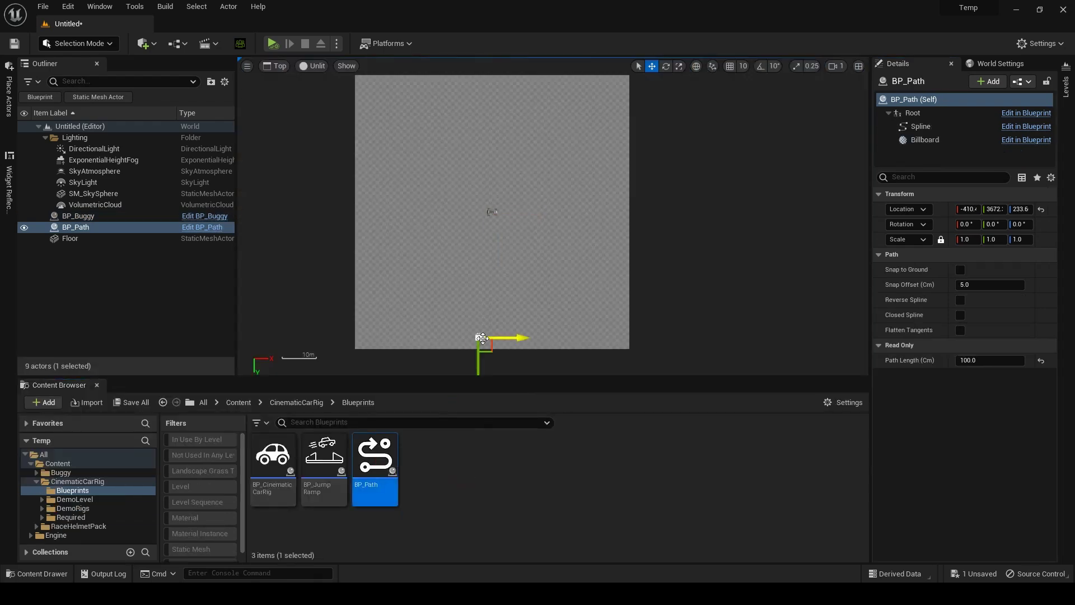
pyautogui.keyDown('alt'); pyautogui.moveTo(389, 354); pyautogui.dragTo(497, 110); pyautogui.keyUp('alt')
pyautogui.keyDown('alt'); pyautogui.moveTo(585, 102); pyautogui.dragTo(560, 340); pyautogui.keyUp('alt')
# Move the path's right-middle and top-middle spline points slightly outward toward the floor's edges
pyautogui.click(594, 227)
pyautogui.moveTo(616, 226); pyautogui.dragTo(627, 226)
pyautogui.click(492, 94)
pyautogui.moveTo(491, 122); pyautogui.dragTo(490, 115)
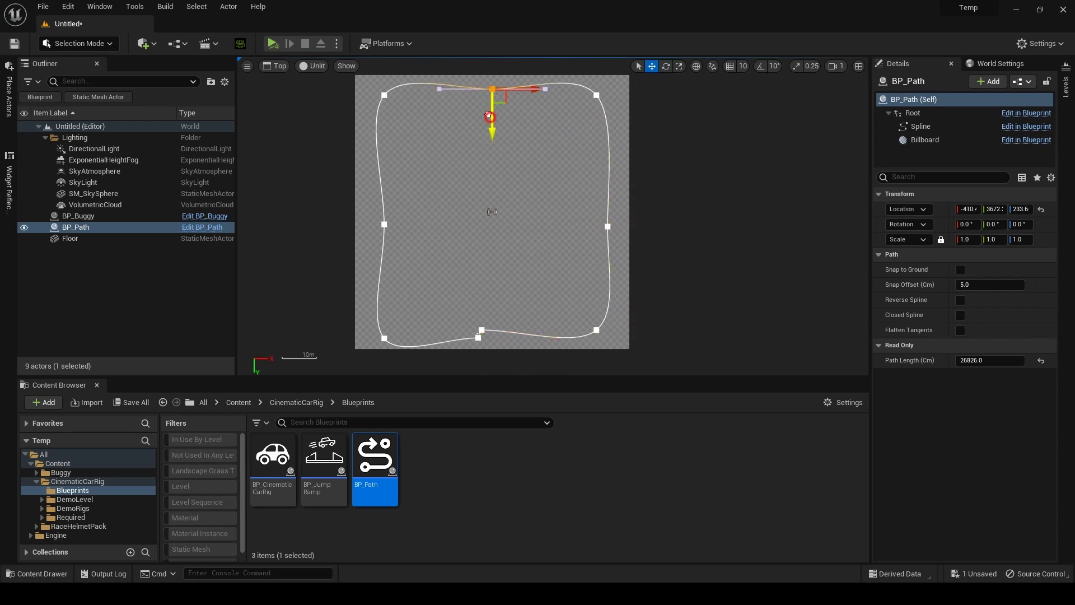
# Round the loop by moving the four corner spline points vertically inward and the left-middle point outward
pyautogui.click(384, 95)
pyautogui.moveTo(384, 118); pyautogui.dragTo(384, 132)
pyautogui.click(596, 95)
pyautogui.moveTo(596, 115); pyautogui.dragTo(595, 131)
pyautogui.click(384, 224)
pyautogui.moveTo(422, 224); pyautogui.dragTo(410, 224)
pyautogui.click(384, 338)
pyautogui.moveTo(384, 362); pyautogui.dragTo(384, 344)
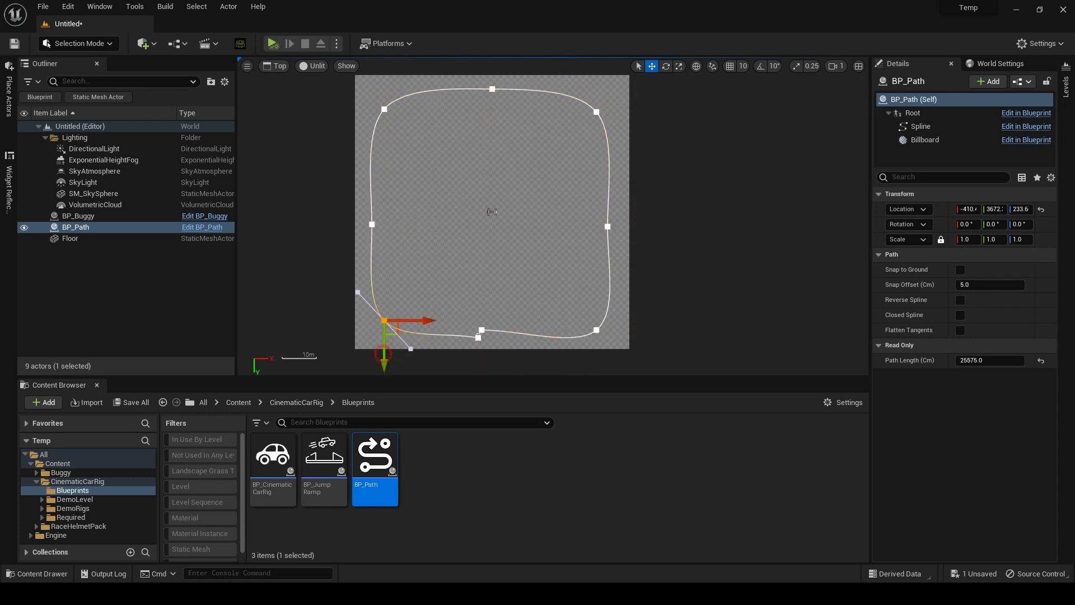
pyautogui.click(596, 330)
pyautogui.moveTo(597, 356); pyautogui.dragTo(597, 345)
# Align the path's end point to the nearest spline point so it meets the start of the loop
pyautogui.scroll(7, 482, 350)
pyautogui.click(473, 319)
pyautogui.scroll(3, 470, 342)
pyautogui.rightClick(475, 277)
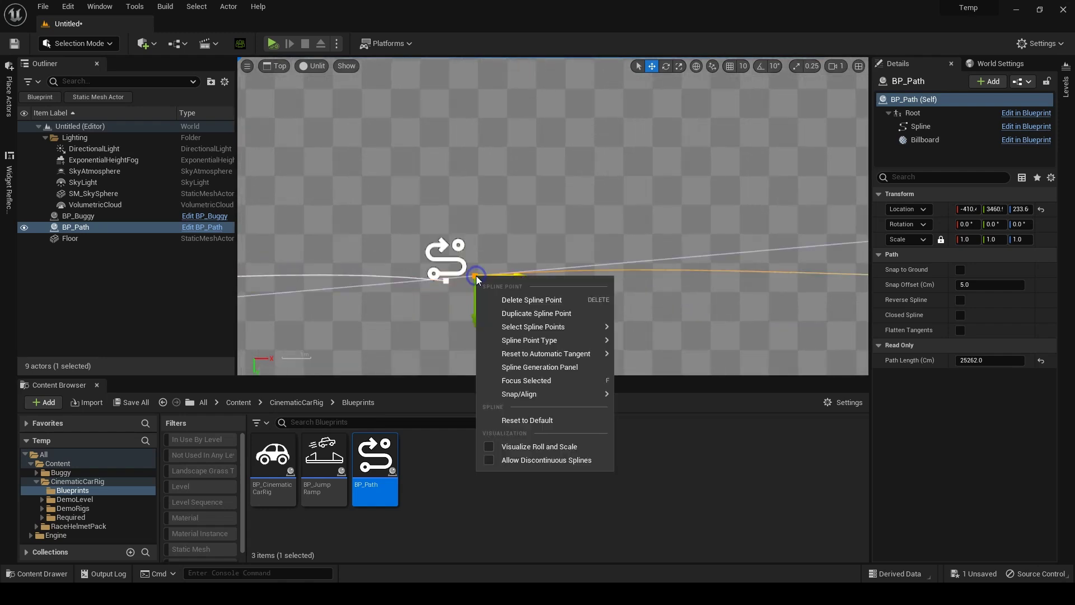
pyautogui.moveTo(535, 394)
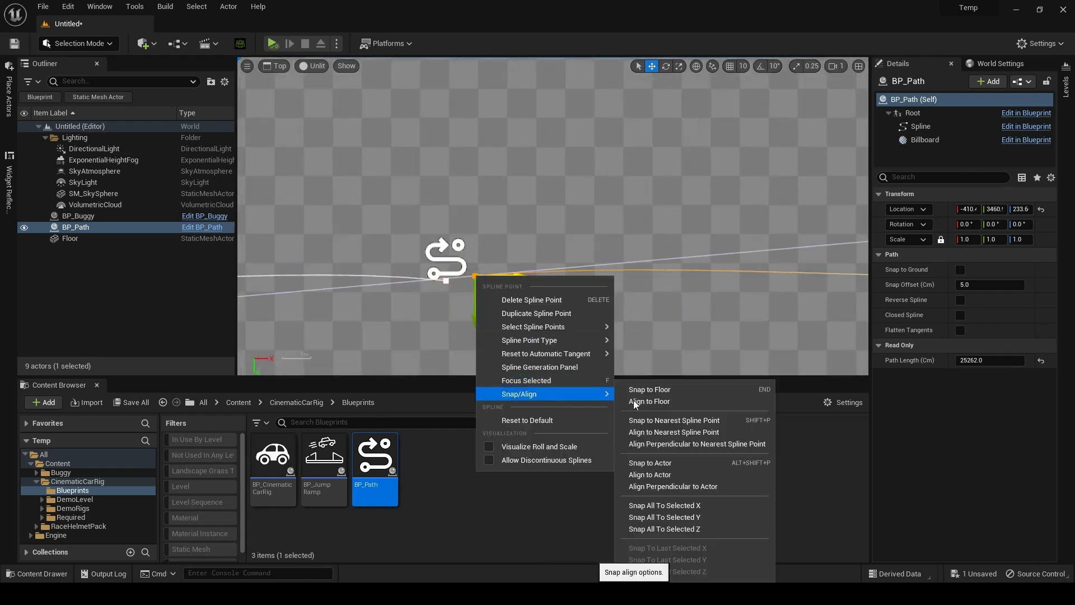
pyautogui.click(655, 432)
pyautogui.scroll(-8, 532, 285)
pyautogui.click(557, 224)
pyautogui.scroll(-2, 567, 234)
pyautogui.moveTo(570, 221); pyautogui.dragTo(502, 274, button='right')
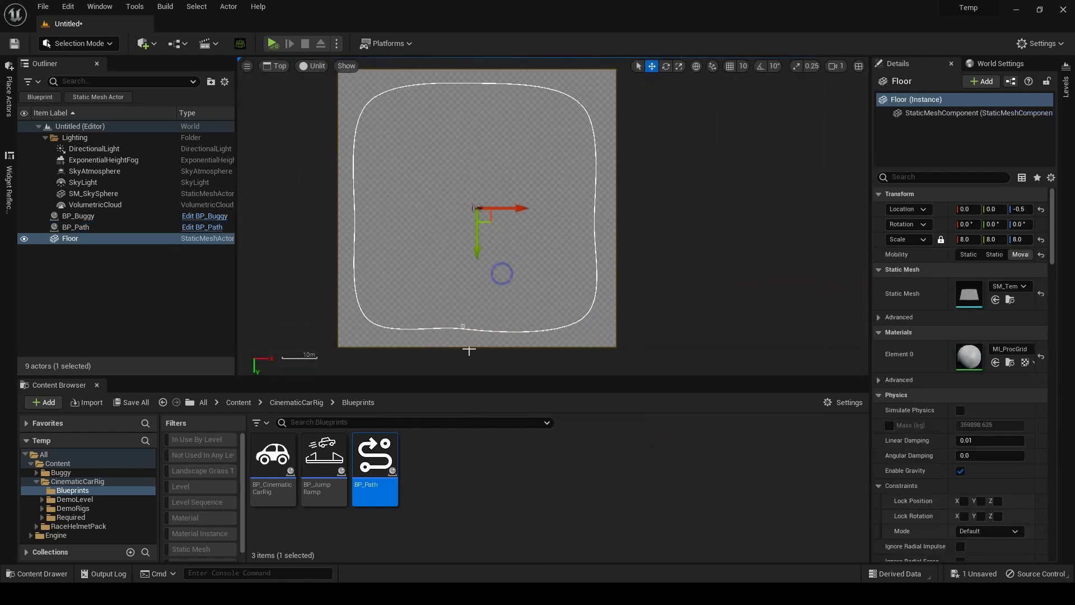
# Create a Level Sequence named NewLevelSequence in the Content folder and open it
pyautogui.click(72, 465)
pyautogui.rightClick(512, 476)
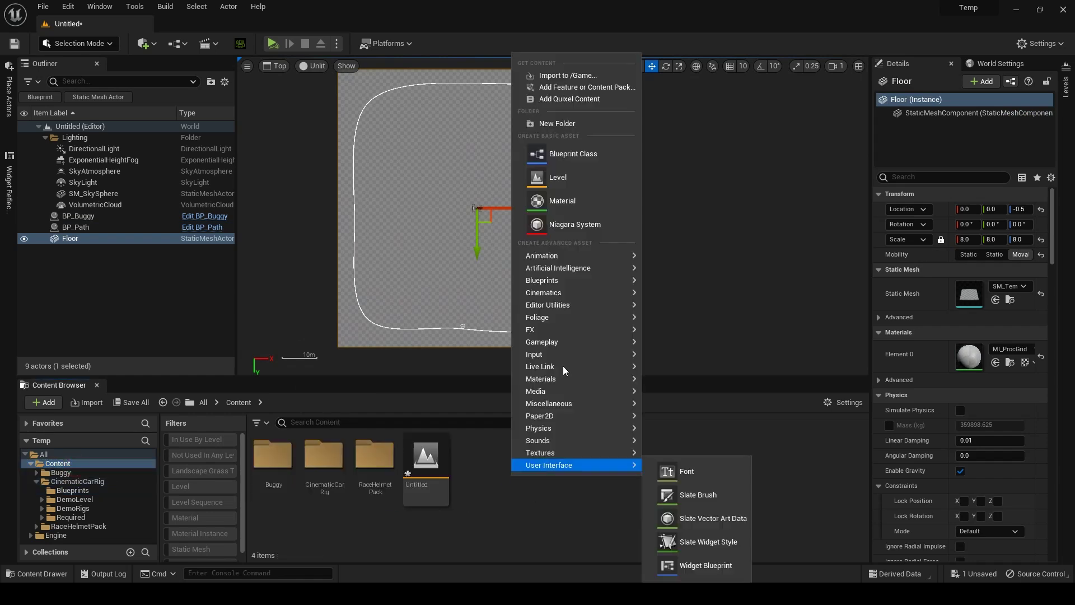
pyautogui.moveTo(540, 298)
pyautogui.click(699, 321)
pyautogui.press('Return')
pyautogui.doubleClick(426, 459)
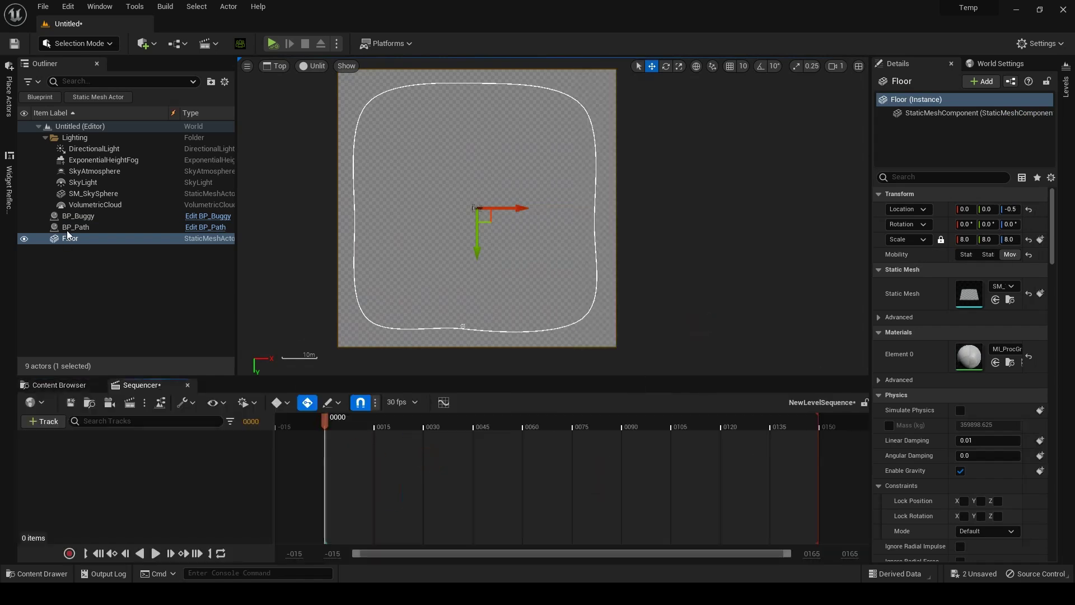
# Assign BP_Path as the buggy's driving Path
pyautogui.click(79, 216)
pyautogui.scroll(-5, 989, 382)
pyautogui.click(971, 381)
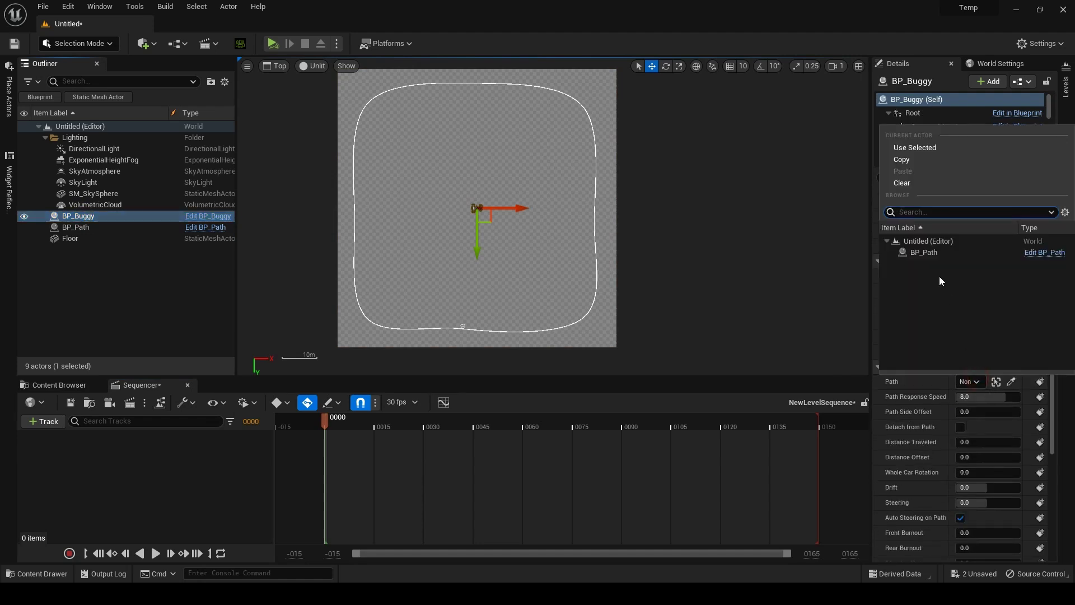
pyautogui.click(932, 255)
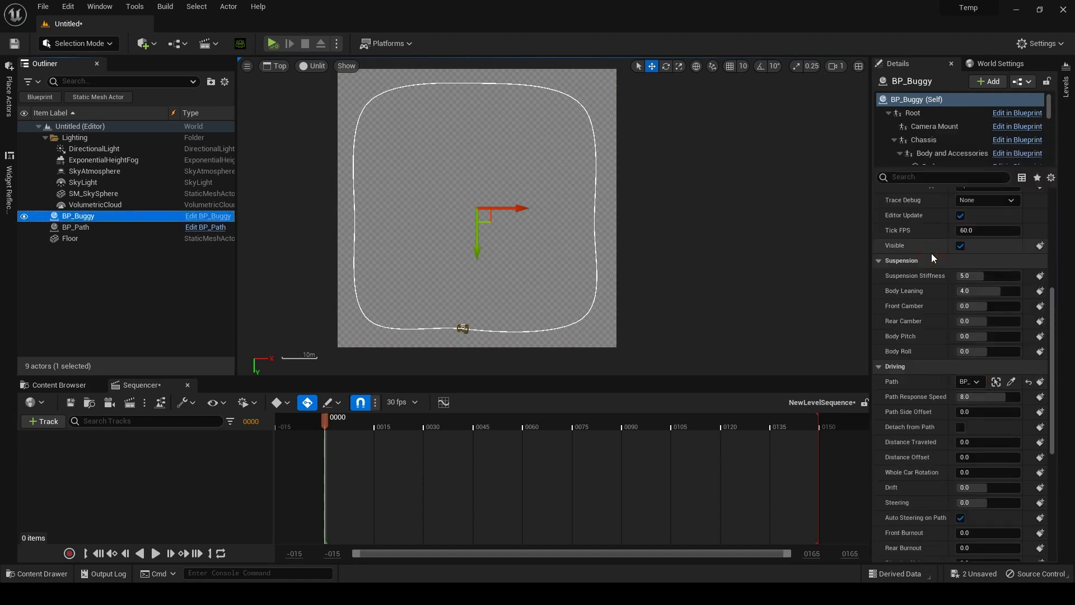
# Keyframe the buggy's Distance Traveled at frame 0 and give the key linear interpolation
pyautogui.click(1040, 442)
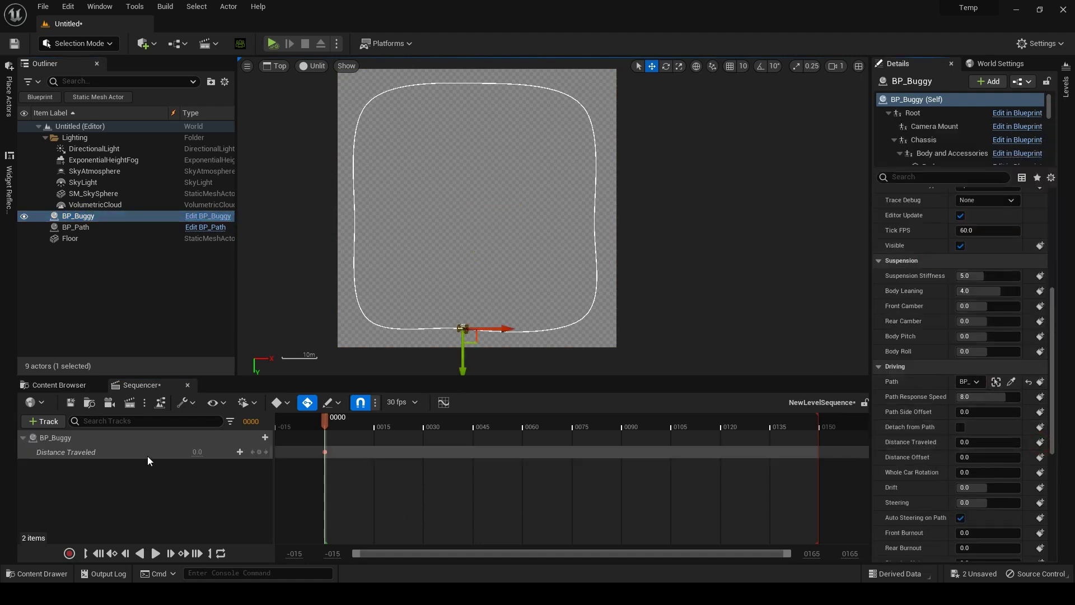
pyautogui.rightClick(325, 452)
pyautogui.click(618, 480)
# Key Distance Traveled at frame 108 with the path's full length, 25262.0
pyautogui.moveTo(358, 426); pyautogui.dragTo(681, 417)
pyautogui.click(75, 226)
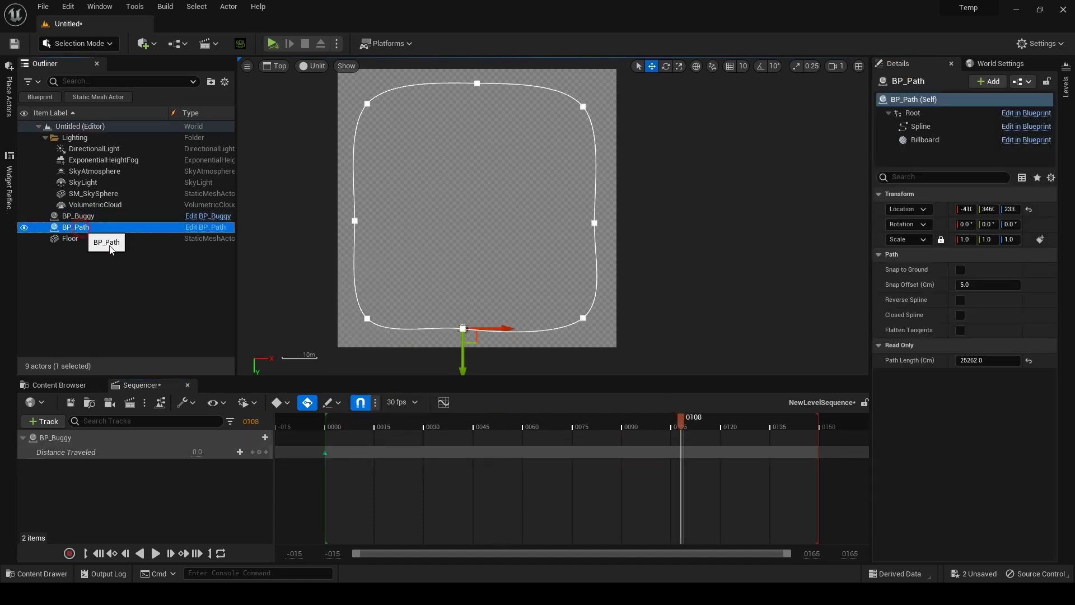
pyautogui.click(987, 360)
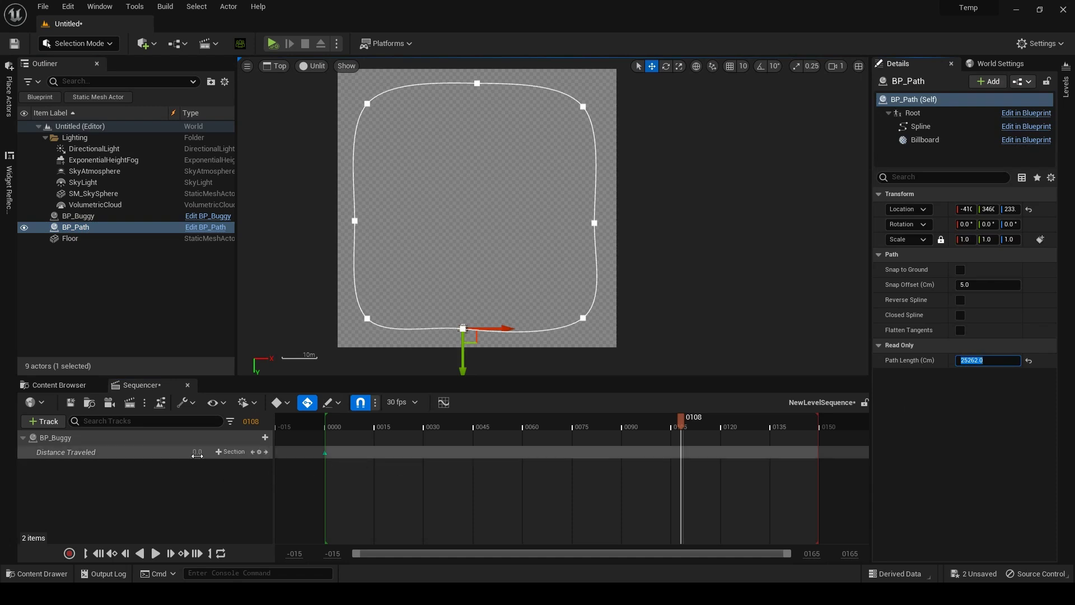
pyautogui.write('25262.0')
pyautogui.press('Return')
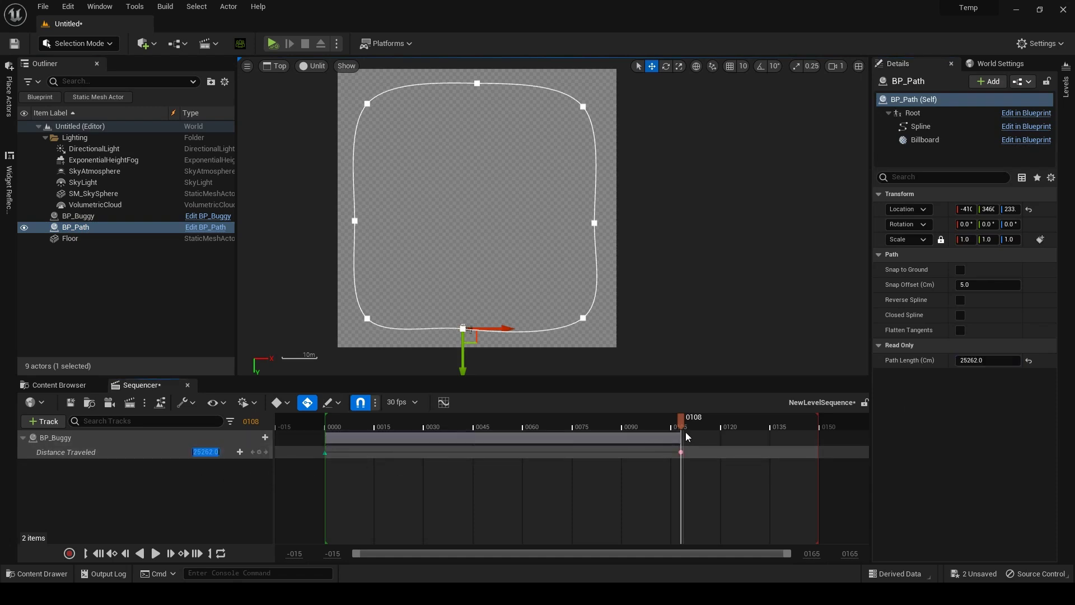
# Give the final Distance Traveled key linear interpolation and move it to frame 150, the end of the sequence
pyautogui.click(681, 451)
pyautogui.rightClick(681, 451)
pyautogui.click(704, 362)
pyautogui.moveTo(682, 451); pyautogui.dragTo(815, 454)
pyautogui.keyDown('ctrl'); pyautogui.scroll(-6, 739, 511); pyautogui.keyUp('ctrl')
pyautogui.moveTo(739, 511); pyautogui.dragTo(548, 515, button='right')
# Play the sequence from frame 0 while checking the buggy's read-only driving values
pyautogui.click(78, 438)
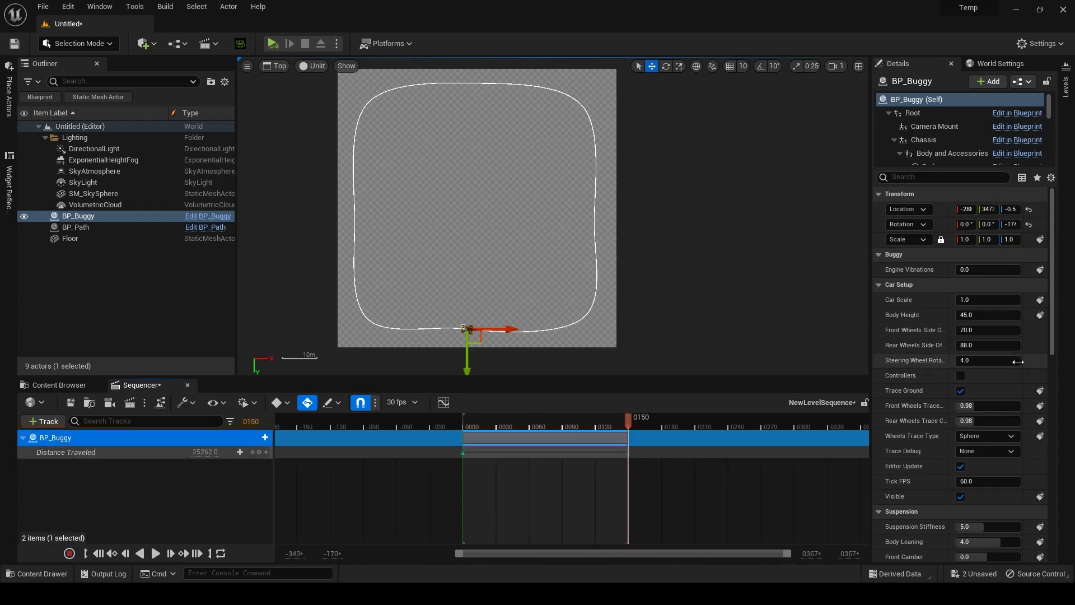
pyautogui.scroll(-5, 952, 359)
pyautogui.scroll(-5, 924, 364)
pyautogui.click(463, 453)
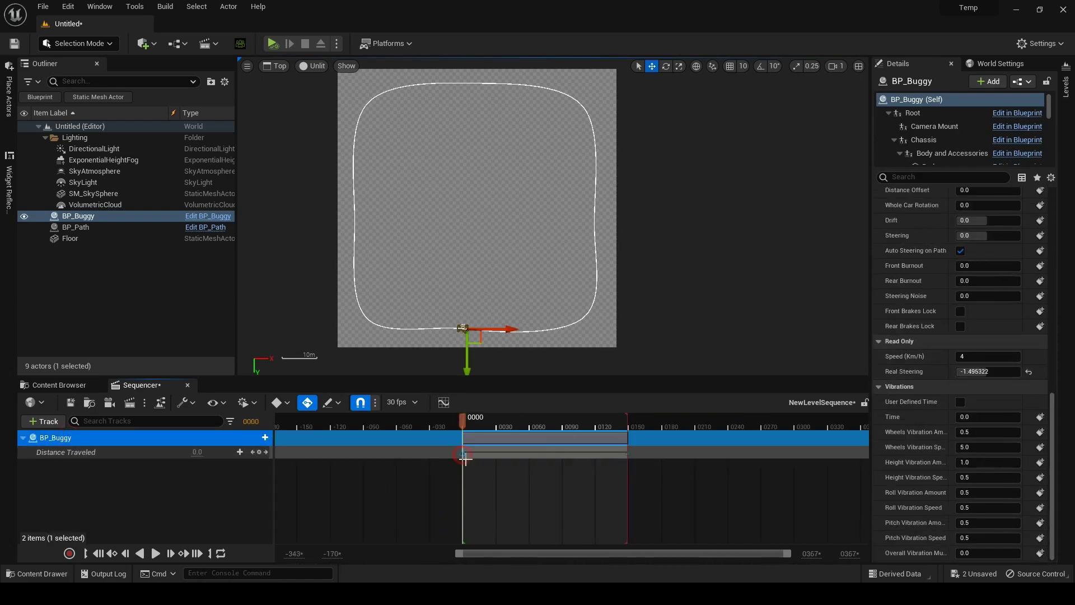
pyautogui.press('space')
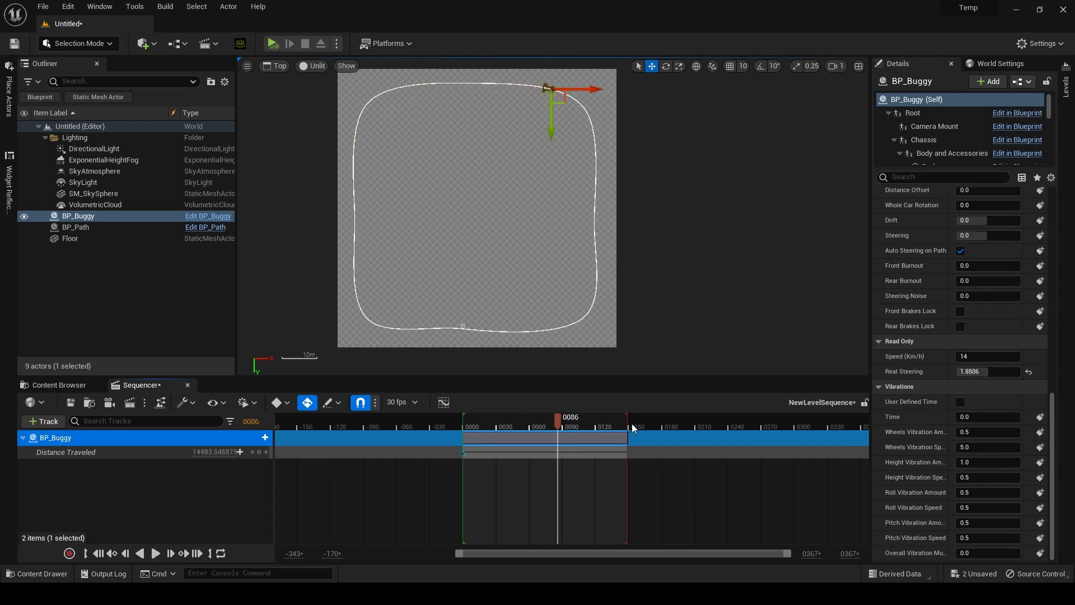
# Extend the playback range and the final Distance Traveled key to frame 294, and play the sequence
pyautogui.moveTo(627, 418); pyautogui.dragTo(787, 420)
pyautogui.moveTo(628, 452); pyautogui.dragTo(787, 452)
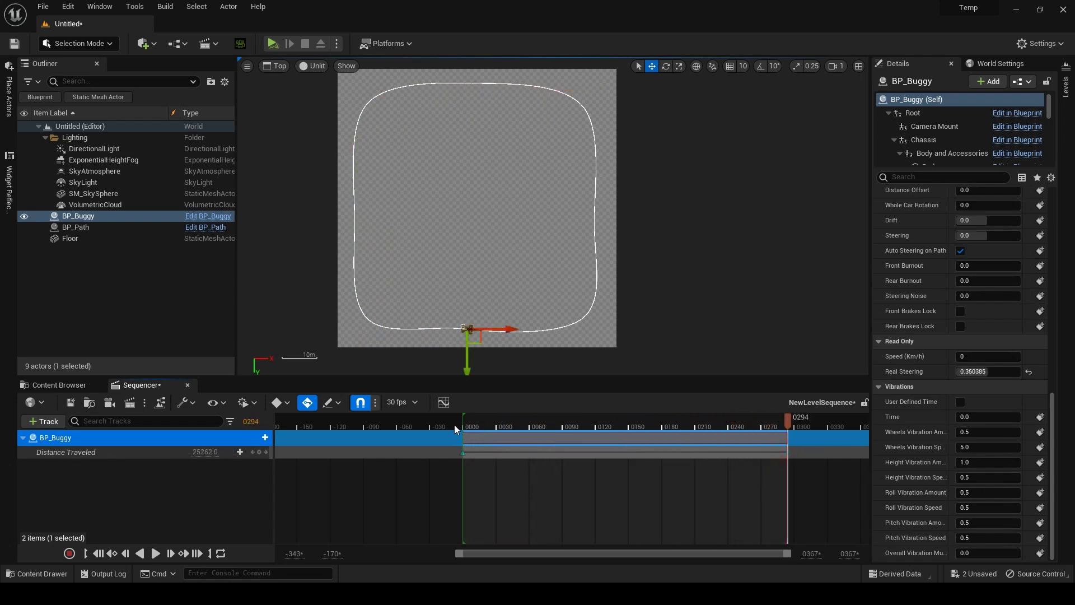
pyautogui.press('space')
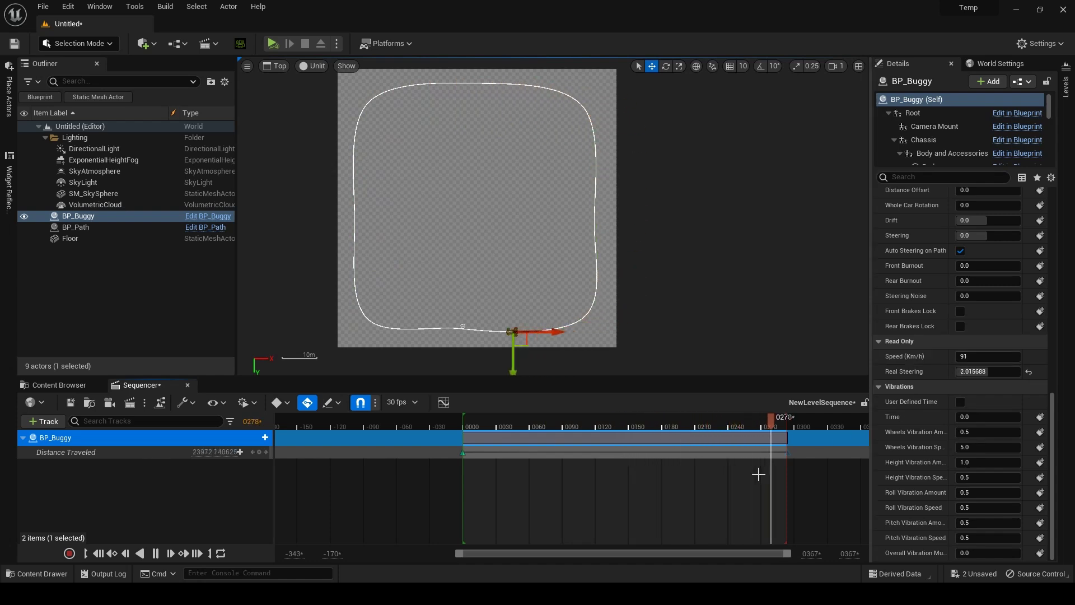
pyautogui.press('space')
# Add eight intermediate Distance Traveled keys between frames 23 and 274
pyautogui.click(462, 455)
pyautogui.click(488, 421)
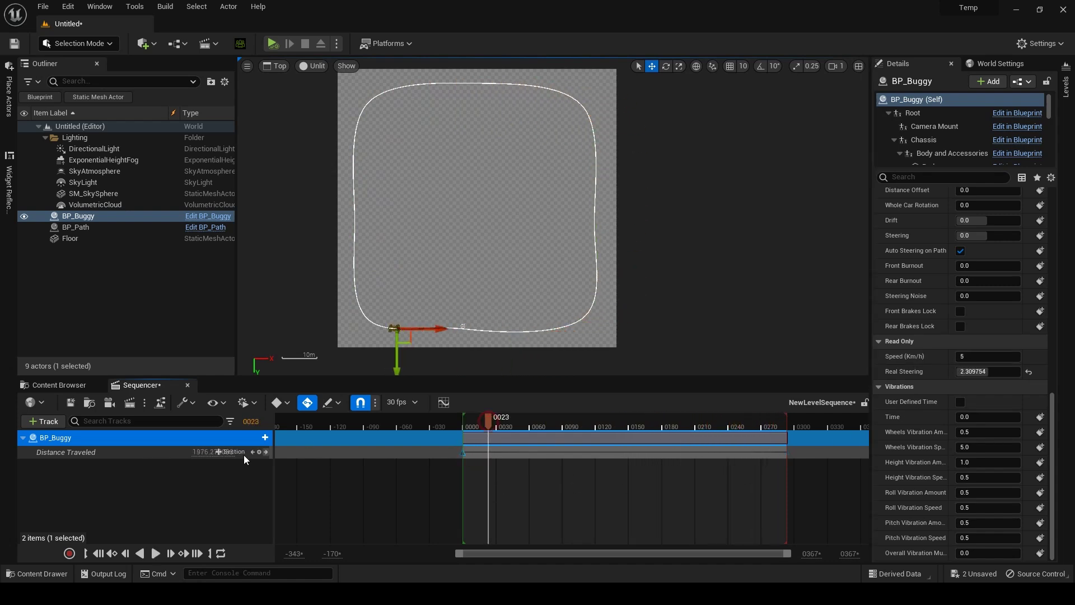
pyautogui.click(259, 452)
pyautogui.moveTo(486, 423); pyautogui.dragTo(696, 425)
pyautogui.click(258, 452)
pyautogui.click(259, 452)
pyautogui.click(259, 452)
pyautogui.click(260, 452)
pyautogui.moveTo(699, 427); pyautogui.dragTo(659, 427, button='right')
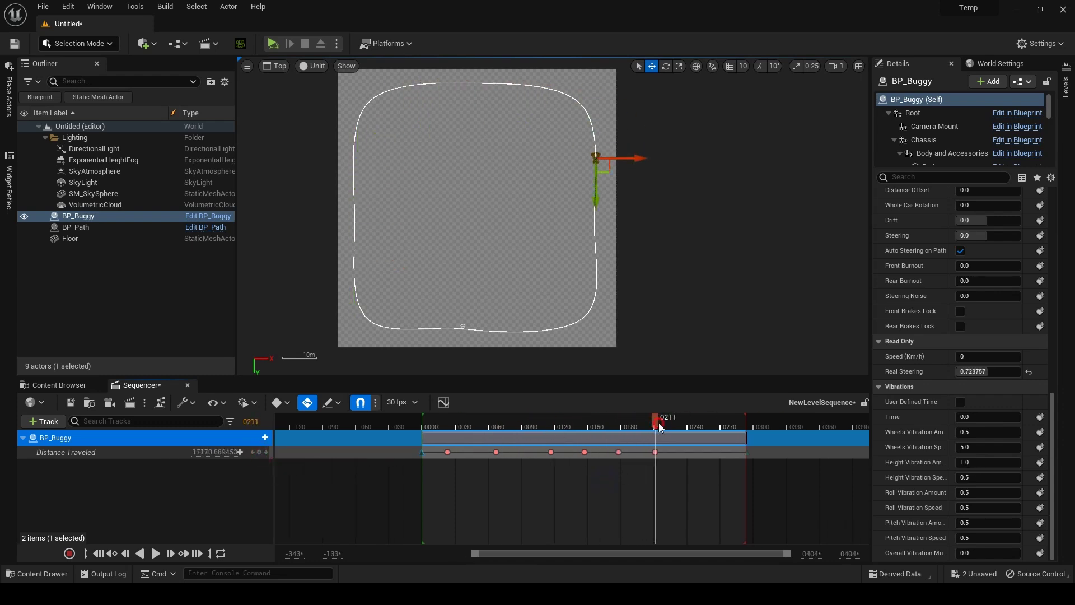
pyautogui.moveTo(656, 427); pyautogui.dragTo(694, 431)
pyautogui.click(725, 425)
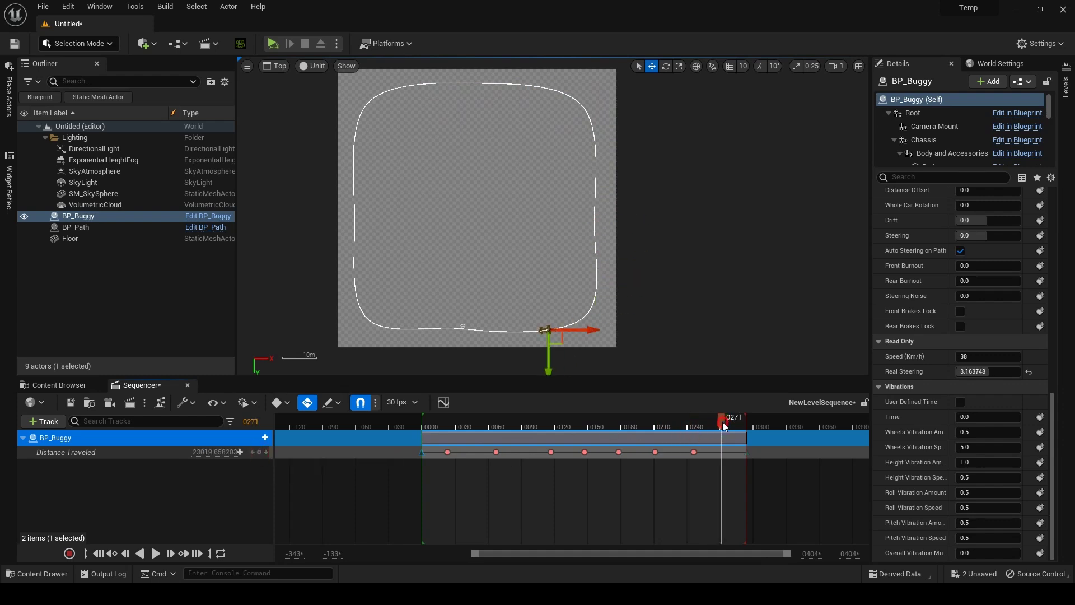
pyautogui.click(260, 452)
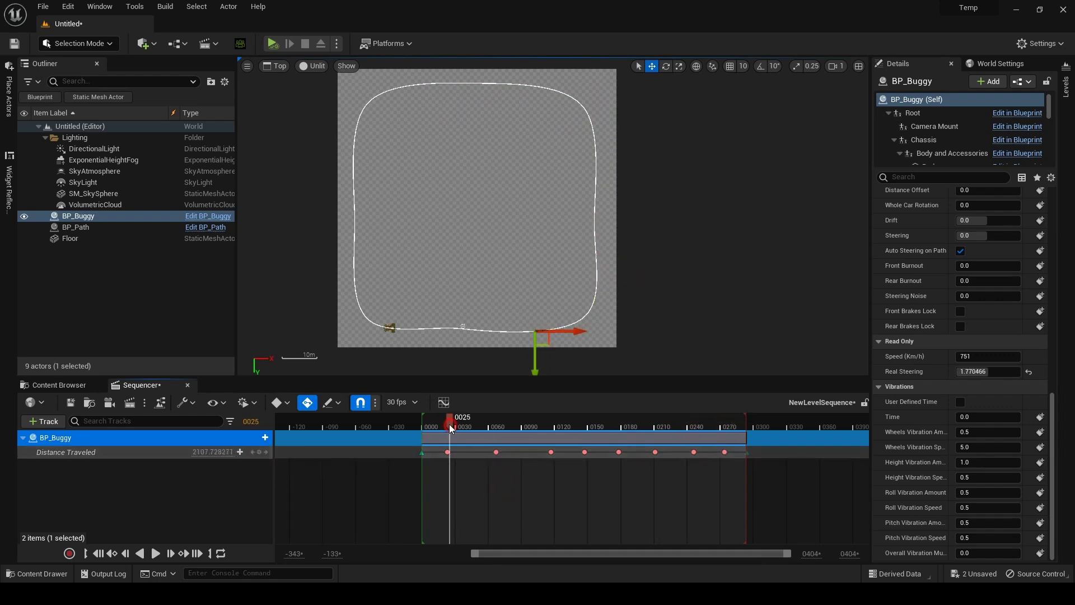
# Shift the second, fourth, sixth and eighth intermediate Distance Traveled keys forward in time and play the sequence to check the speed variation
pyautogui.moveTo(451, 429); pyautogui.dragTo(476, 429)
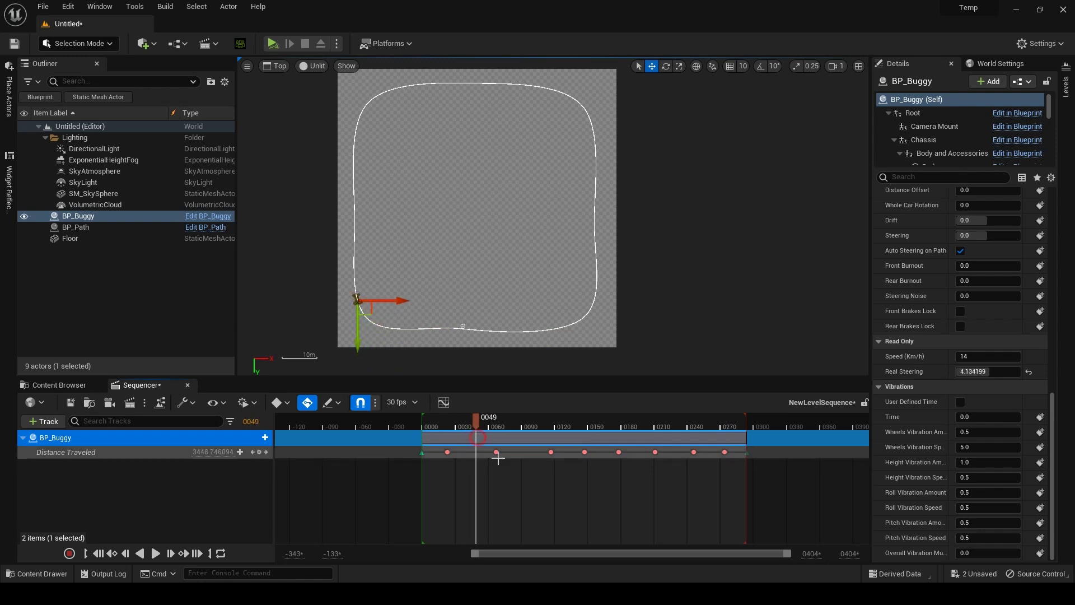
pyautogui.click(496, 452)
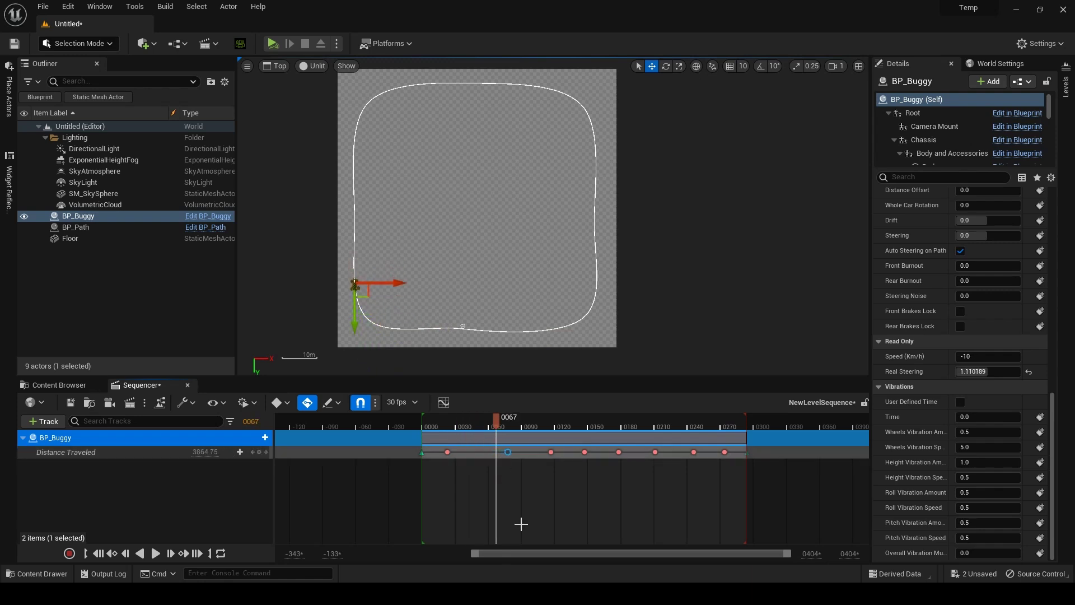
pyautogui.click(582, 452)
pyautogui.keyDown('shift'); pyautogui.click(655, 452); pyautogui.keyUp('shift')
pyautogui.keyDown('shift'); pyautogui.click(725, 452); pyautogui.keyUp('shift')
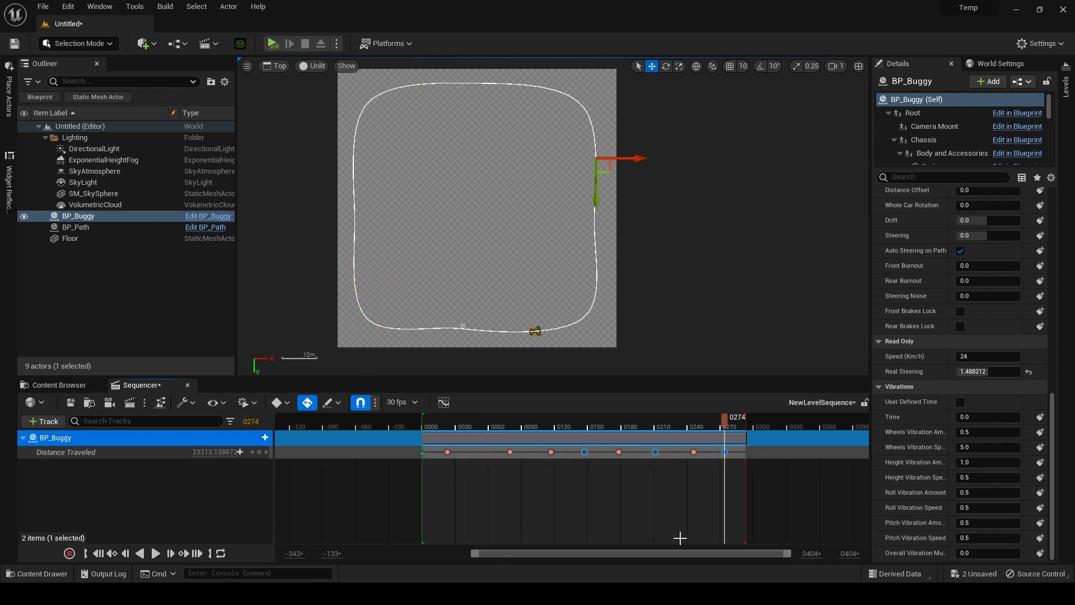
pyautogui.hotkey('ctrl', 'Right')
pyautogui.hotkey('ctrl', 'Right')
pyautogui.hotkey('ctrl', 'Right')
pyautogui.hotkey('ctrl', 'Right')
pyautogui.hotkey('ctrl', 'Right')
pyautogui.hotkey('ctrl', 'Right')
pyautogui.hotkey('ctrl', 'Right')
pyautogui.click(416, 423)
pyautogui.press('space')
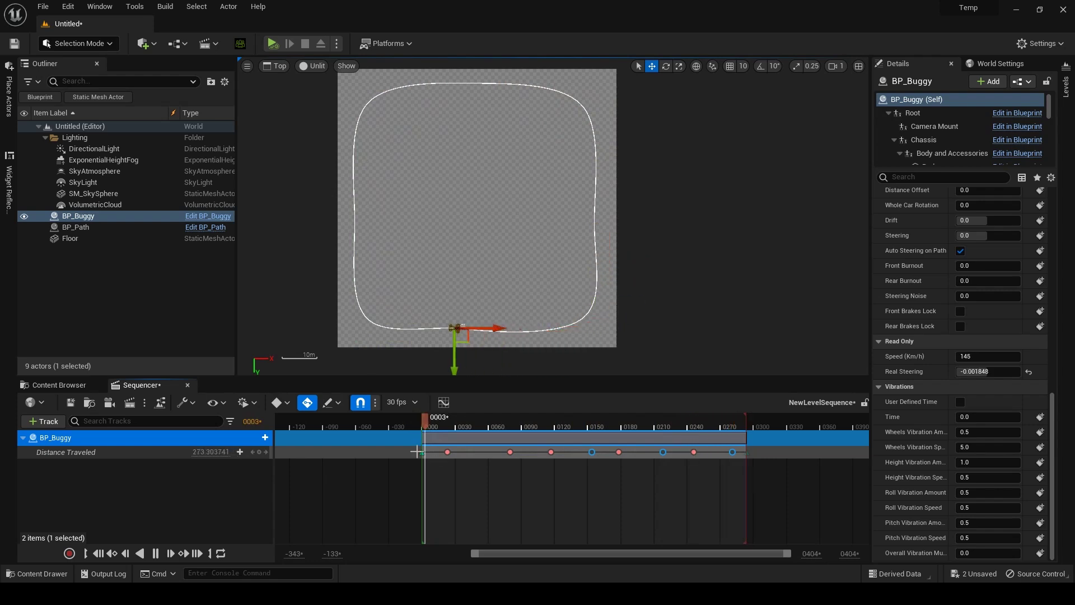
pyautogui.press('space')
# Delete all eight intermediate Distance Traveled keys
pyautogui.click(738, 488)
pyautogui.moveTo(515, 481); pyautogui.dragTo(439, 439)
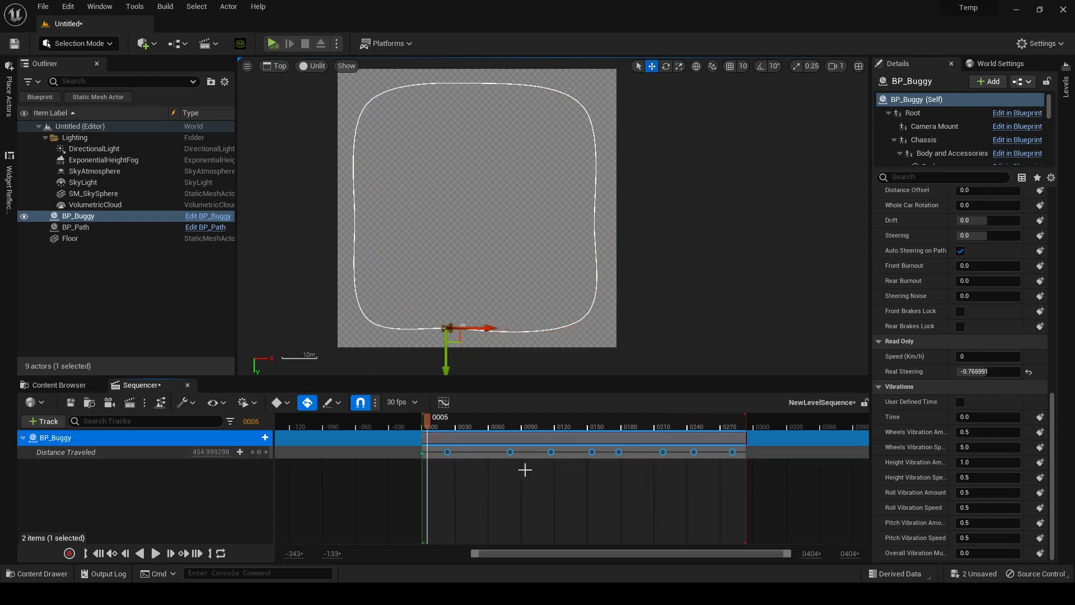
pyautogui.press('Delete')
# Add four Distance Traveled keys spread around the loop, the first at frame 39 and the last at frame 261
pyautogui.moveTo(441, 420); pyautogui.dragTo(467, 431)
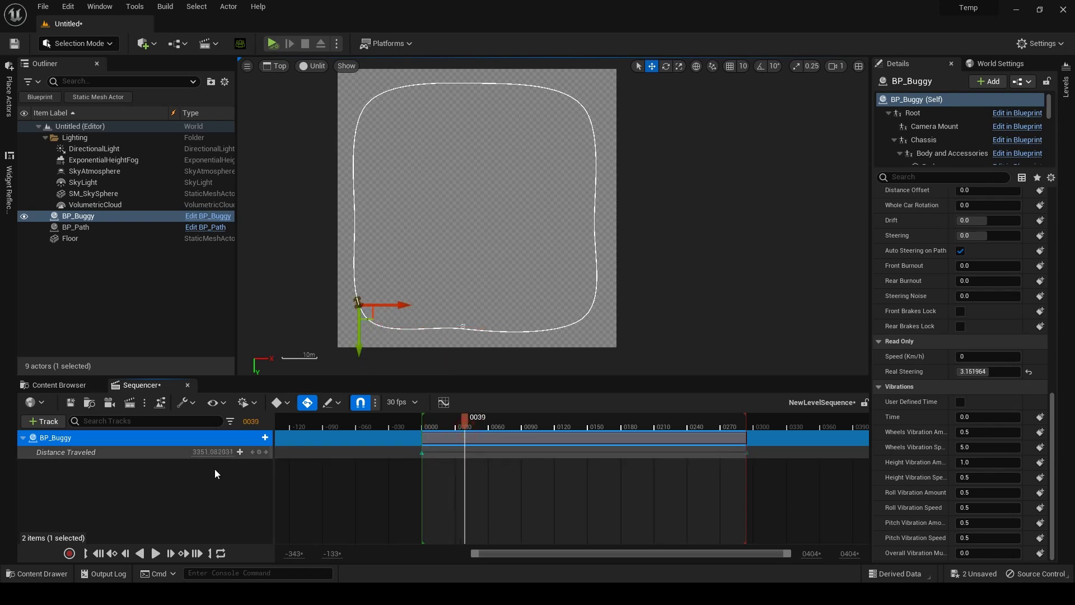
pyautogui.click(259, 452)
pyautogui.moveTo(465, 421); pyautogui.dragTo(712, 430)
pyautogui.click(240, 452)
pyautogui.click(260, 451)
pyautogui.click(259, 451)
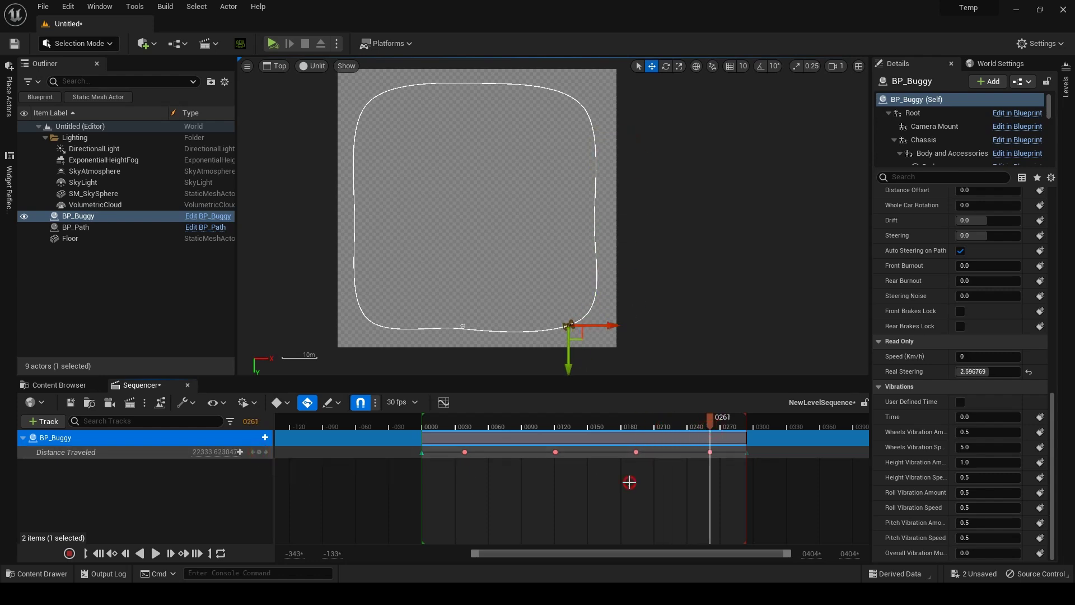
# Open the buggy's Distance Traveled track in the curve editor
pyautogui.click(135, 454)
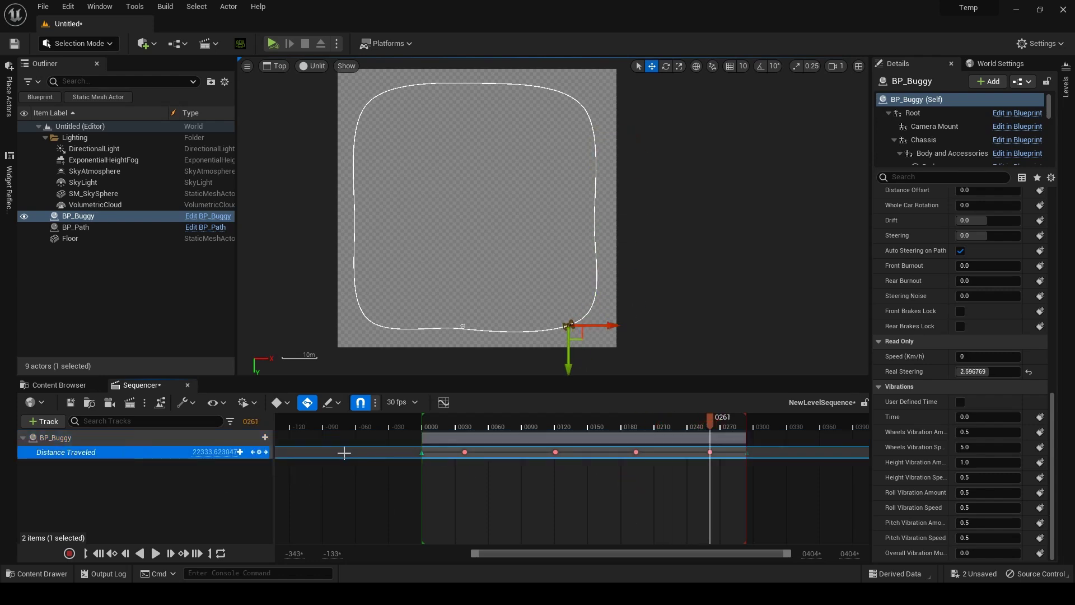
pyautogui.click(442, 405)
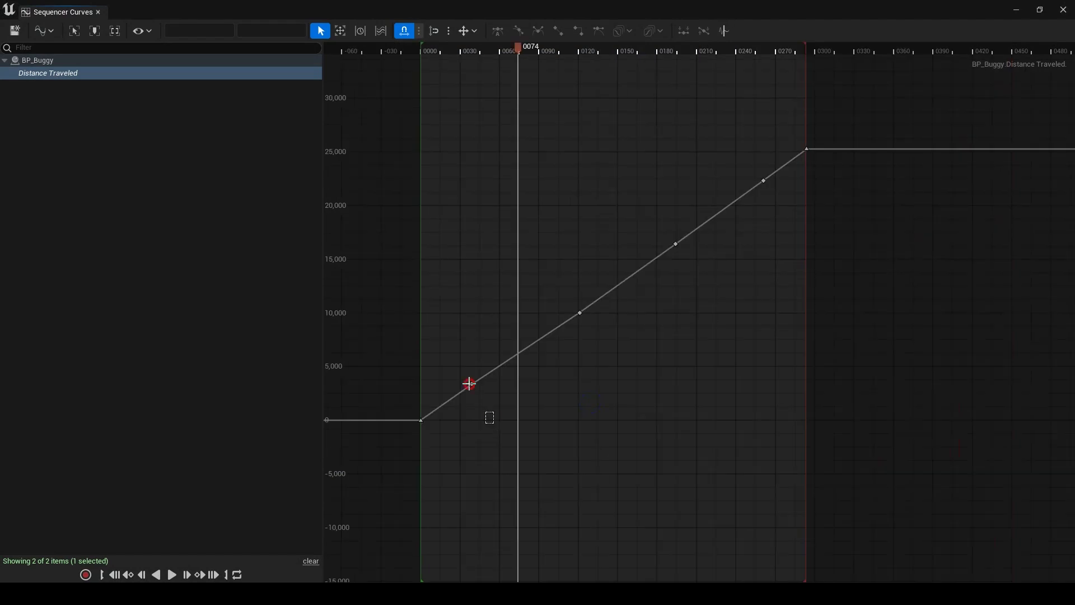
# Try different tangent angles on the Distance Traveled key at frame 39, steep and nearly flat
pyautogui.click(470, 385)
pyautogui.moveTo(499, 371); pyautogui.dragTo(505, 379)
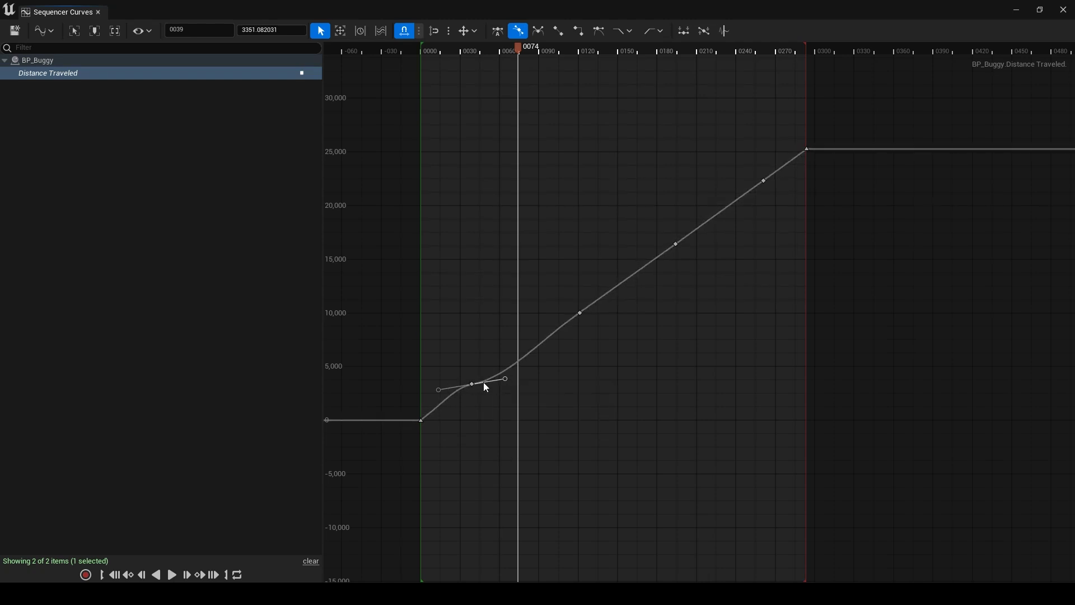
pyautogui.moveTo(505, 379); pyautogui.dragTo(493, 331)
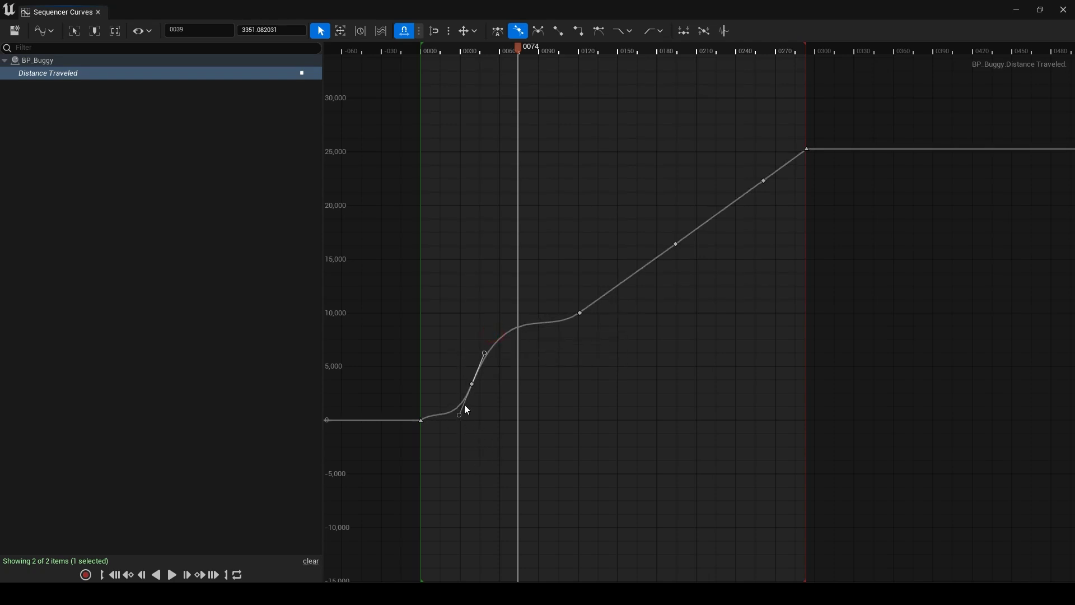
pyautogui.moveTo(484, 354); pyautogui.dragTo(503, 382)
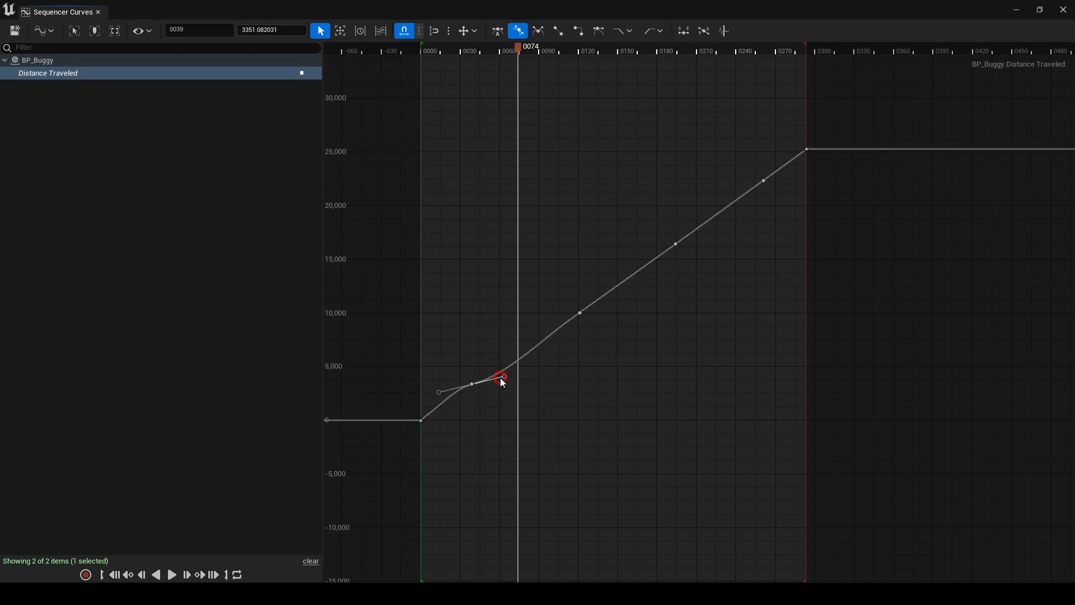
# Try flattening the tangent of the Distance Traveled key at frame 121 and undo the tangent edits
pyautogui.moveTo(588, 327); pyautogui.dragTo(641, 299)
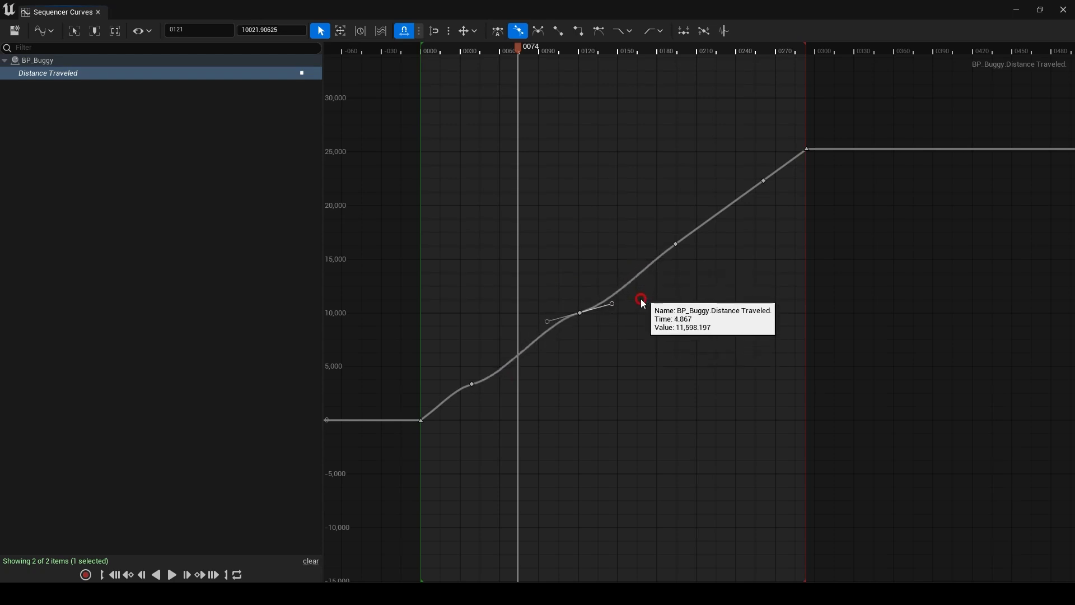
pyautogui.rightClick(580, 313)
pyautogui.click(592, 206)
pyautogui.click(589, 343)
pyautogui.click(579, 313)
pyautogui.moveTo(609, 308); pyautogui.dragTo(660, 327)
pyautogui.hotkey('ctrl', 'z')
pyautogui.hotkey('ctrl', 'z')
pyautogui.hotkey('ctrl', 'z')
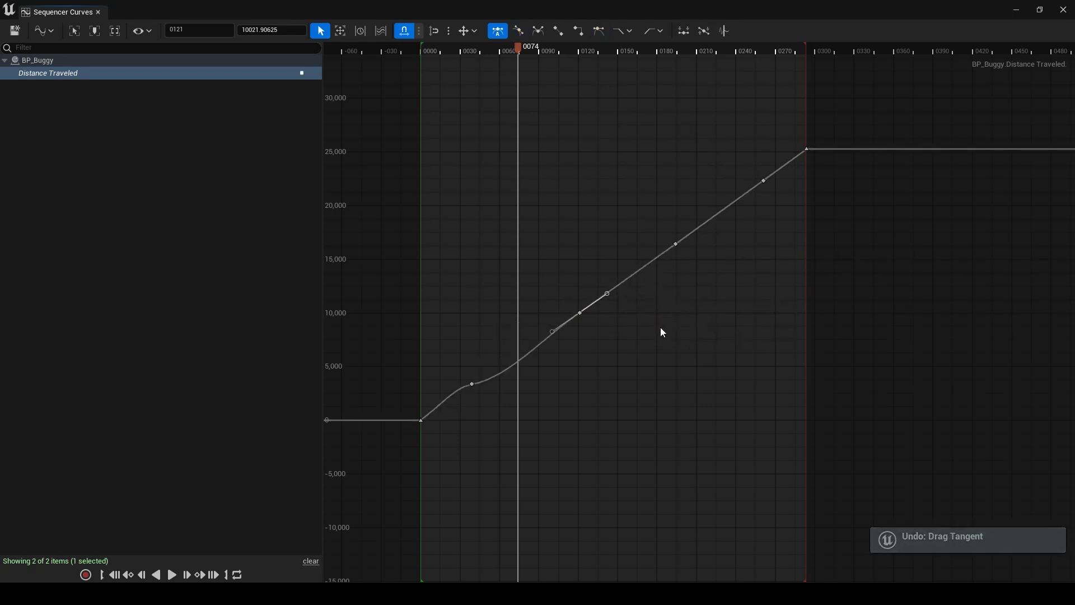
# Flatten the tangents of the four intermediate Distance Traveled keys together and close the curve editor
pyautogui.moveTo(775, 479); pyautogui.dragTo(459, 125)
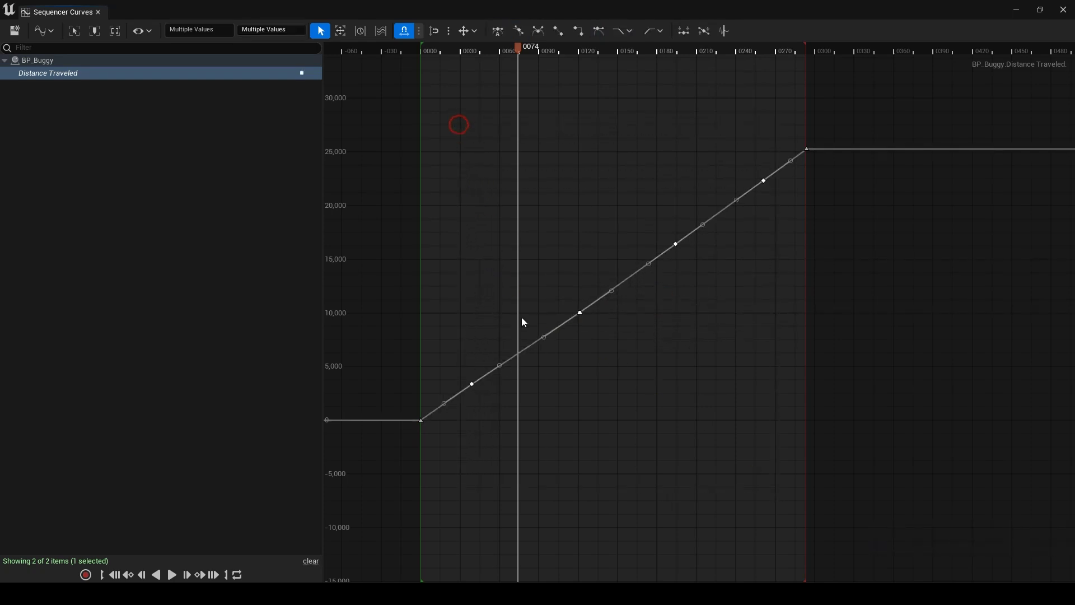
pyautogui.press('2')
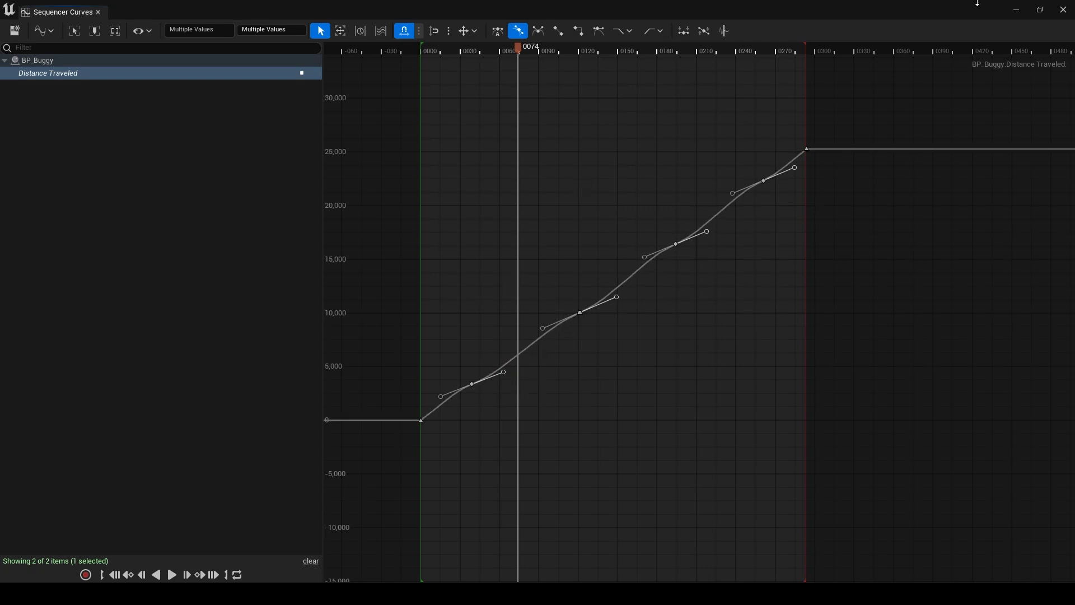
pyautogui.click(1062, 10)
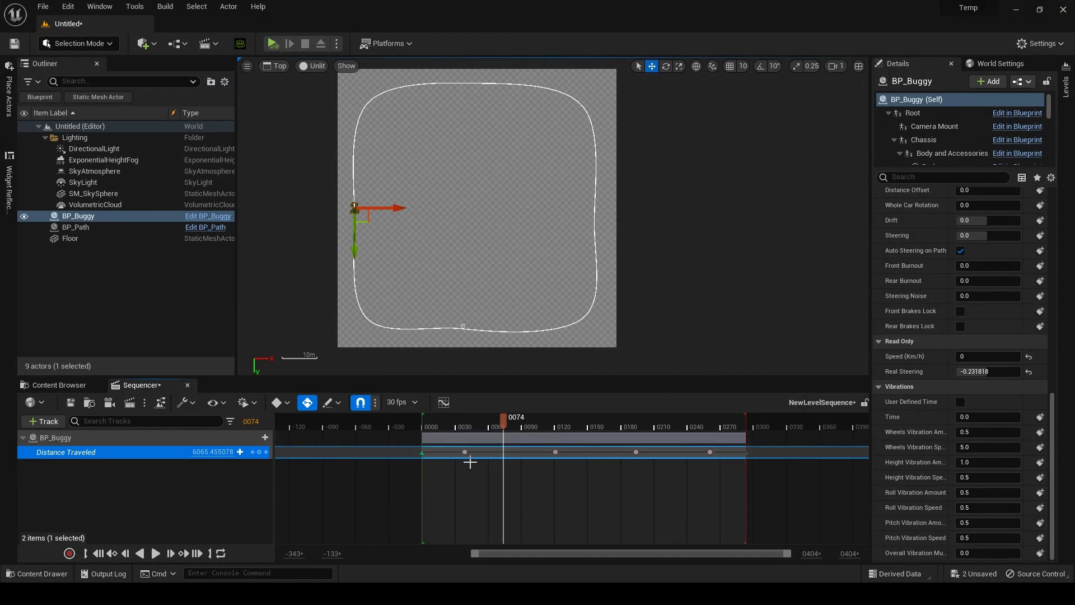
# Add a Distance Traveled key at frame 74 and delete it again
pyautogui.click(258, 451)
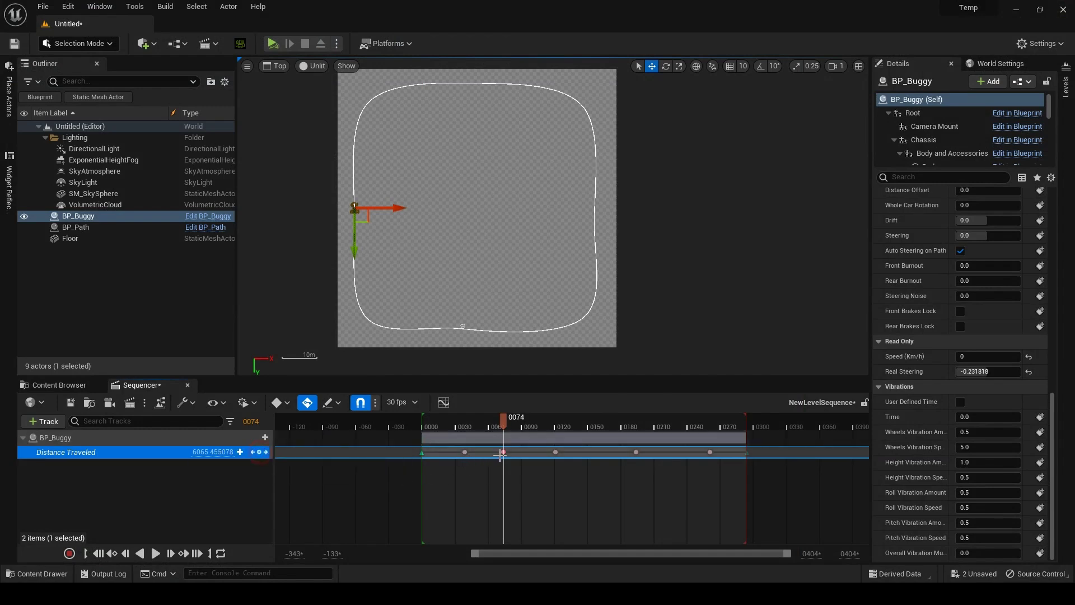
pyautogui.press('Delete')
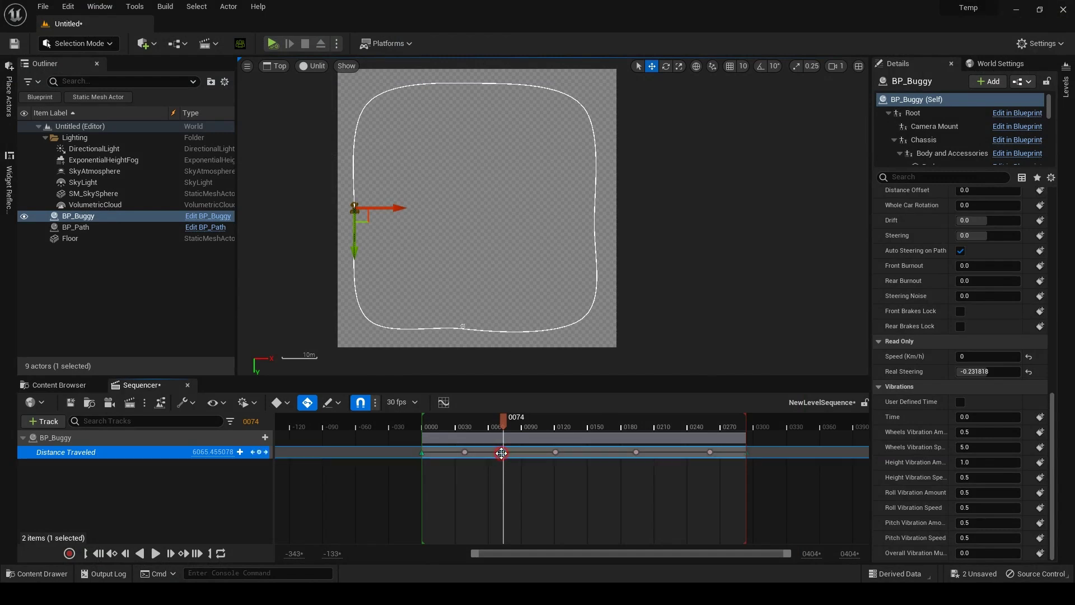
# Play the sequence from the start to check how the buggy's speed varies around the loop
pyautogui.click(414, 425)
pyautogui.press('space')
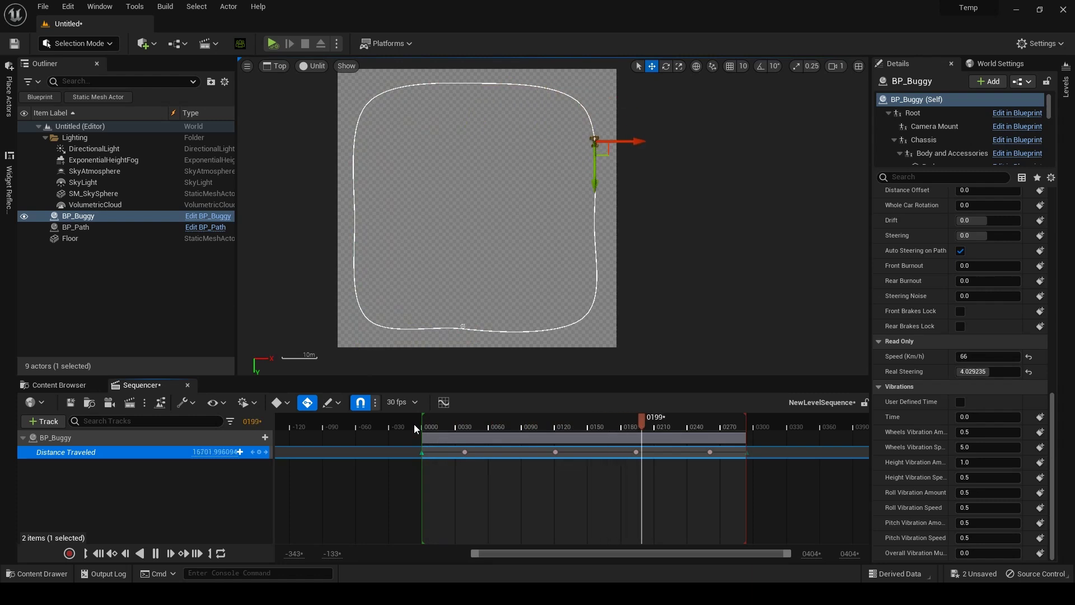
pyautogui.press('space')
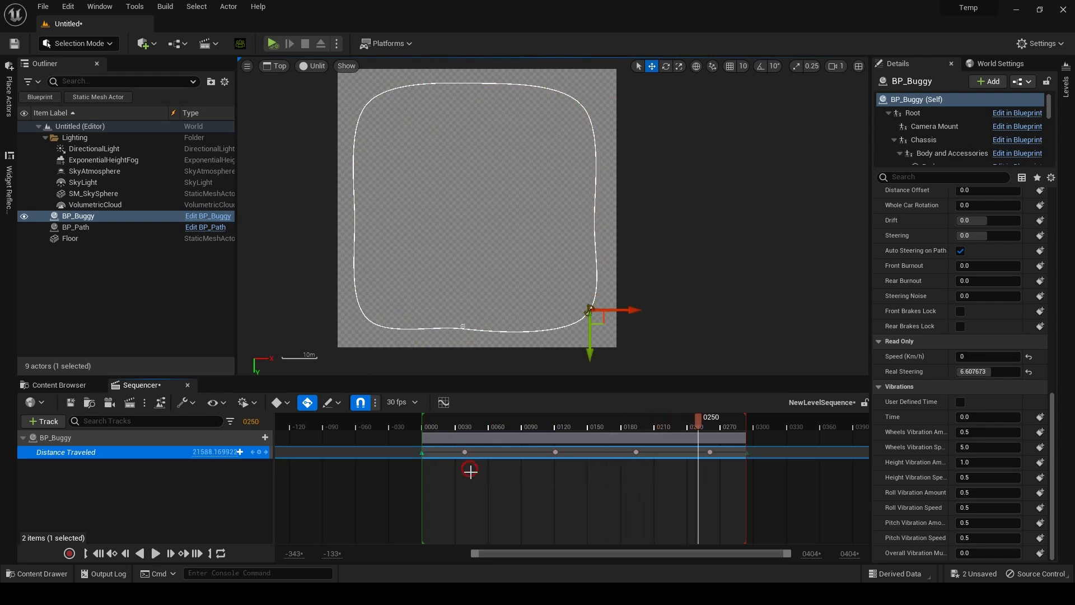
pyautogui.hscroll(3, 636, 479)
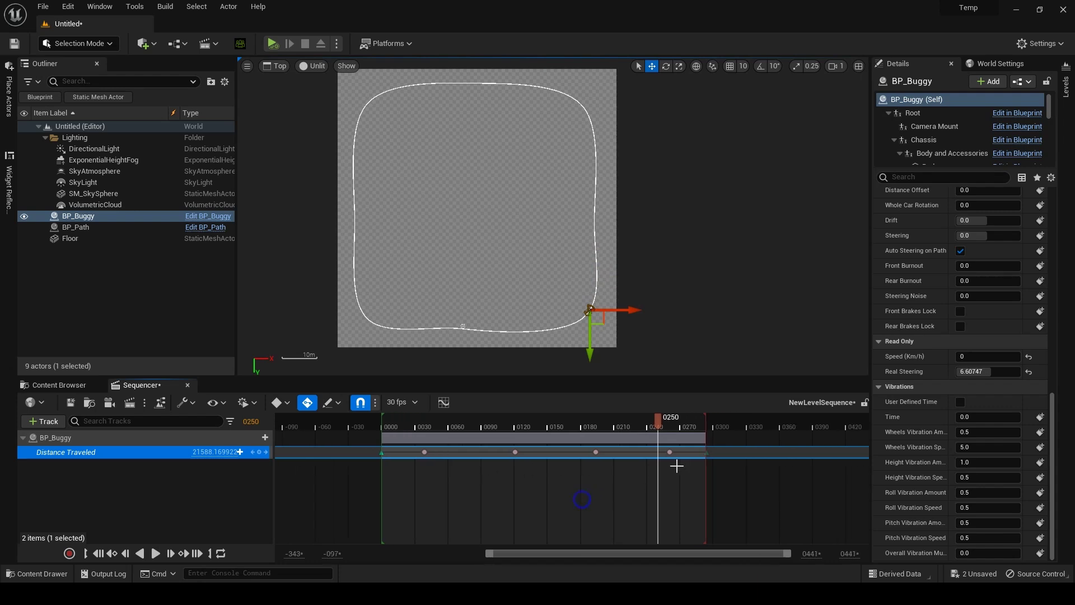
pyautogui.moveTo(703, 438)
pyautogui.mouseDown()
pyautogui.moveTo(499, 448)
pyautogui.moveTo(719, 442)
pyautogui.moveTo(602, 443)
pyautogui.moveTo(698, 443)
pyautogui.mouseUp()
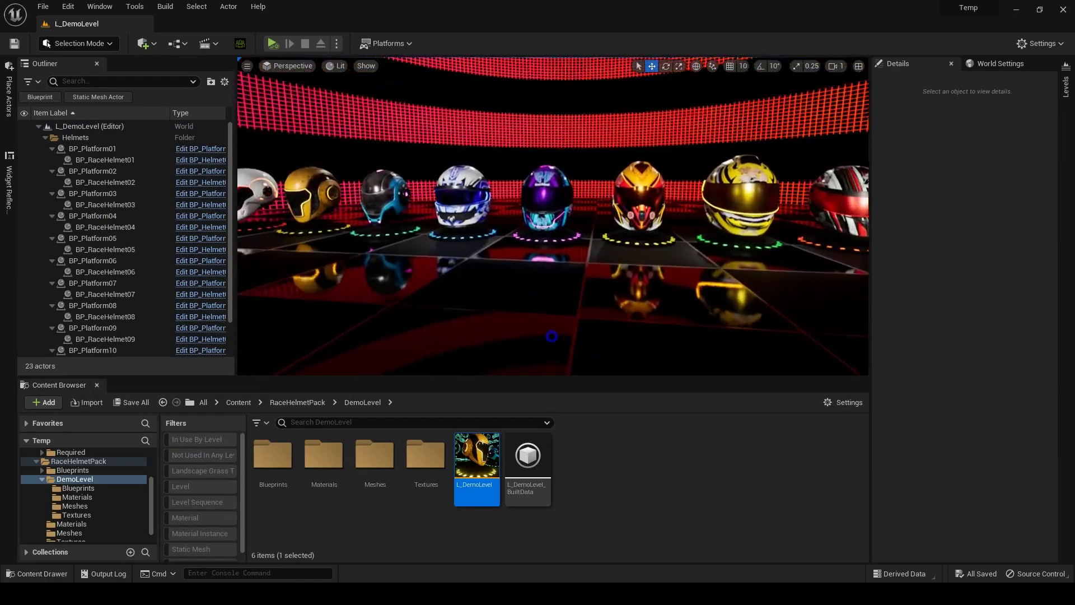
# Select BP_RaceHelmet07 in the demo level and set its Roughness to 0.992 and Metalness to 0.976
pyautogui.press('w')
pyautogui.moveTo(551, 336)
pyautogui.mouseDown(button='right')
pyautogui.moveTo(535, 326)
pyautogui.moveTo(543, 323)
pyautogui.mouseUp(button='right')
pyautogui.click(545, 280)
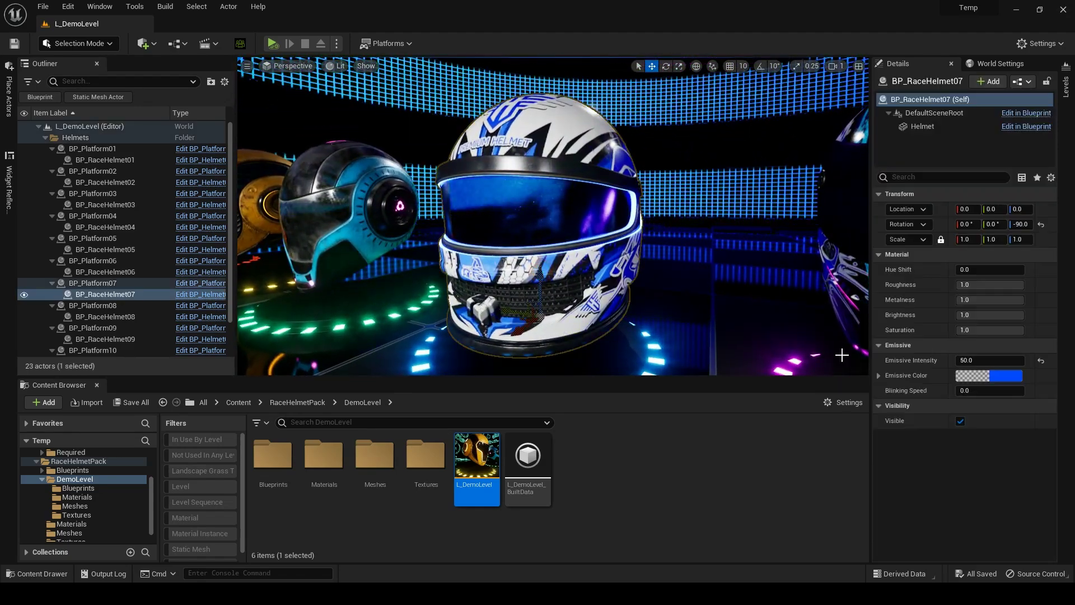
pyautogui.moveTo(966, 271); pyautogui.dragTo(1028, 322)
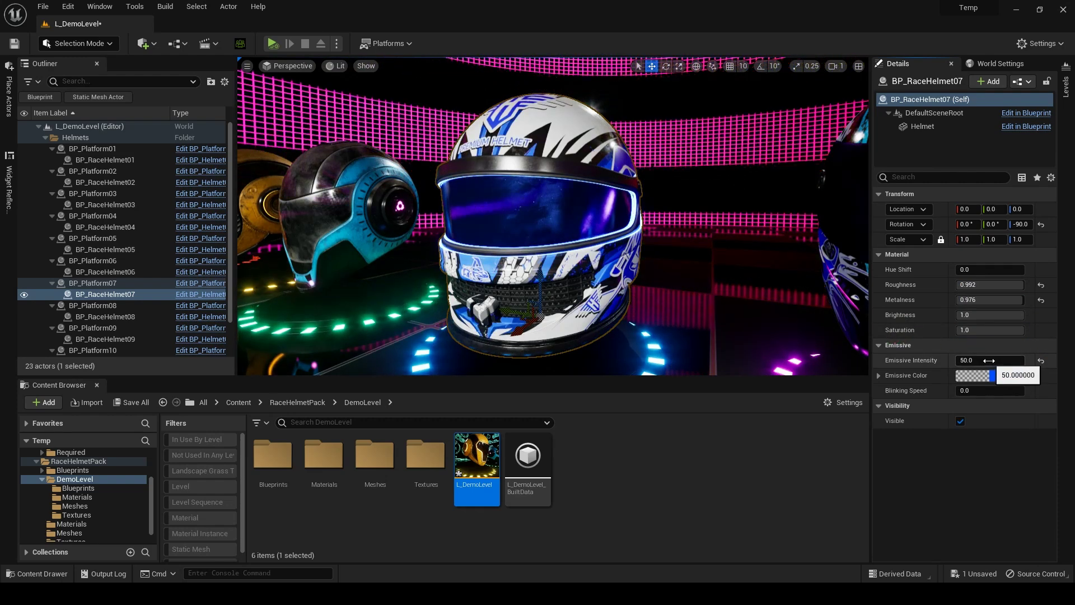
# Set the helmet's Emissive Intensity to 100 and its Emissive Color to red
pyautogui.moveTo(989, 360); pyautogui.dragTo(1008, 360)
pyautogui.click(1015, 376)
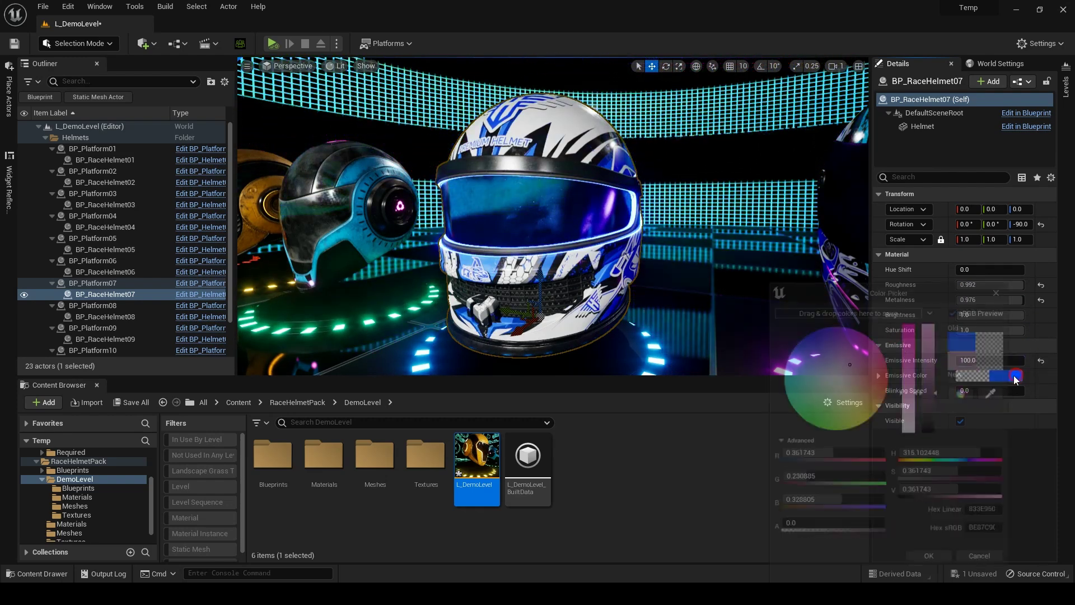
pyautogui.moveTo(968, 455); pyautogui.dragTo(902, 454)
pyautogui.click(1005, 293)
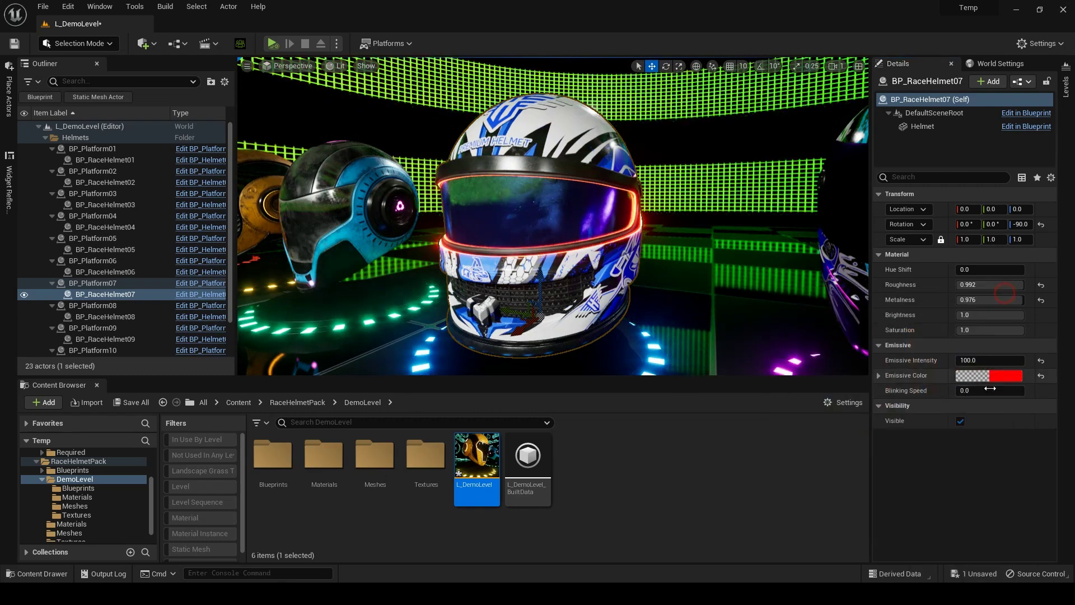
# Try Blinking Speed values of 1 and 5 on the helmet's emissive light
pyautogui.click(980, 390)
pyautogui.write('1')
pyautogui.press('Return')
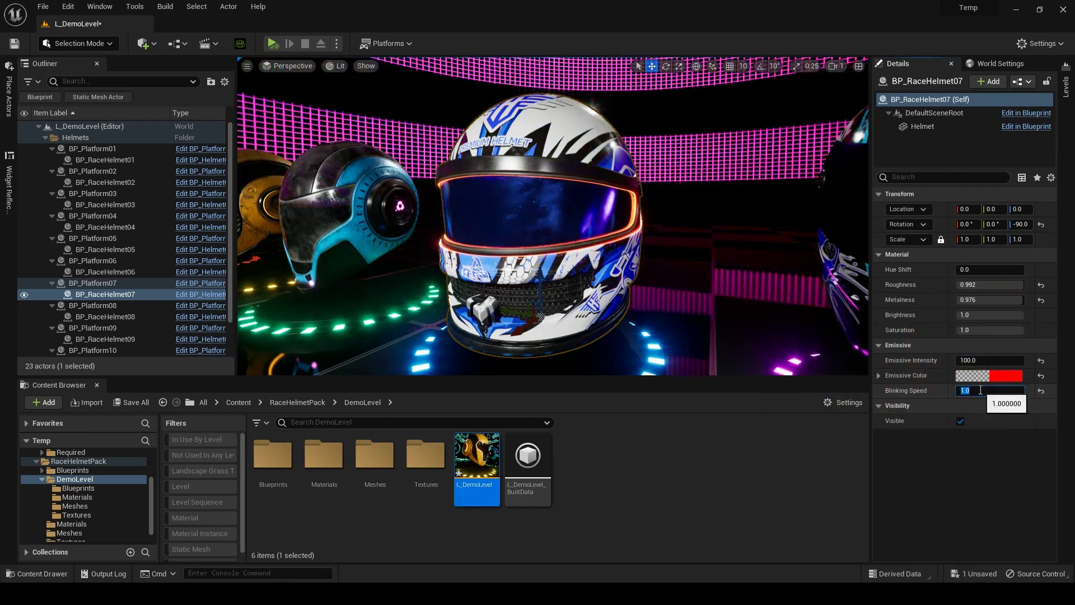
pyautogui.write('5')
pyautogui.press('Return')
# Try an Emissive Intensity of 500 on the helmet
pyautogui.click(990, 360)
pyautogui.write('500')
pyautogui.press('Return')
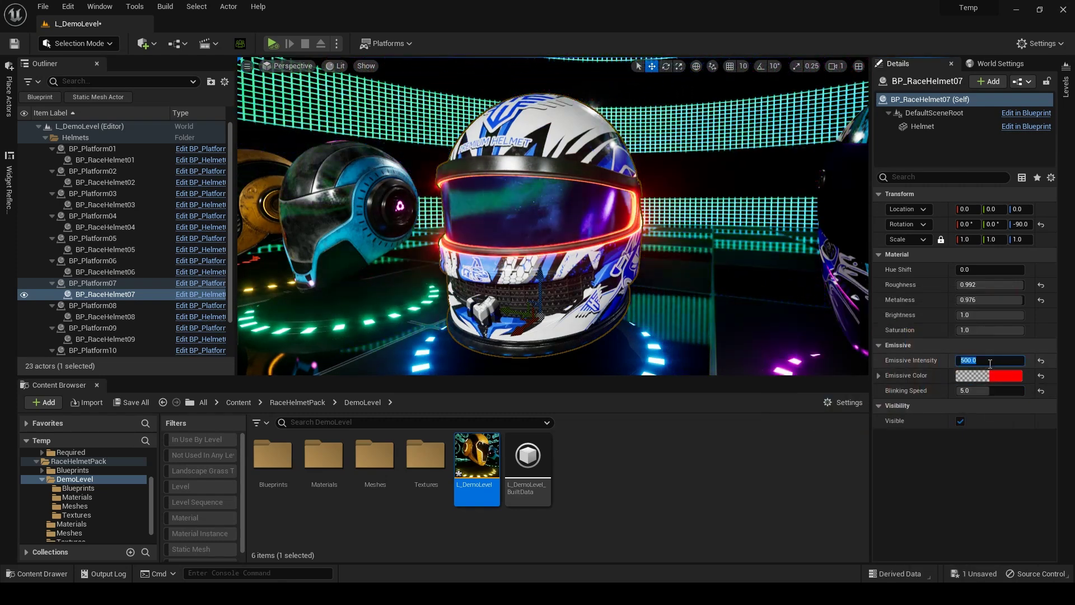
# Set the helmet's Blinking Speed to 0.5 and its Emissive Intensity to 100
pyautogui.write('0.5')
pyautogui.press('Return')
pyautogui.click(990, 360)
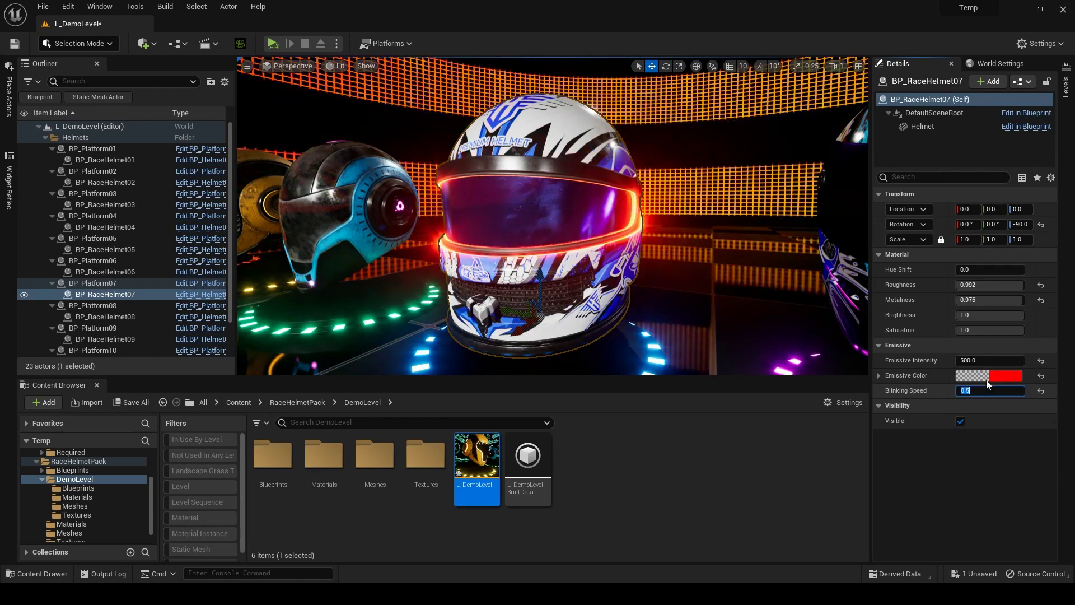
pyautogui.write('100')
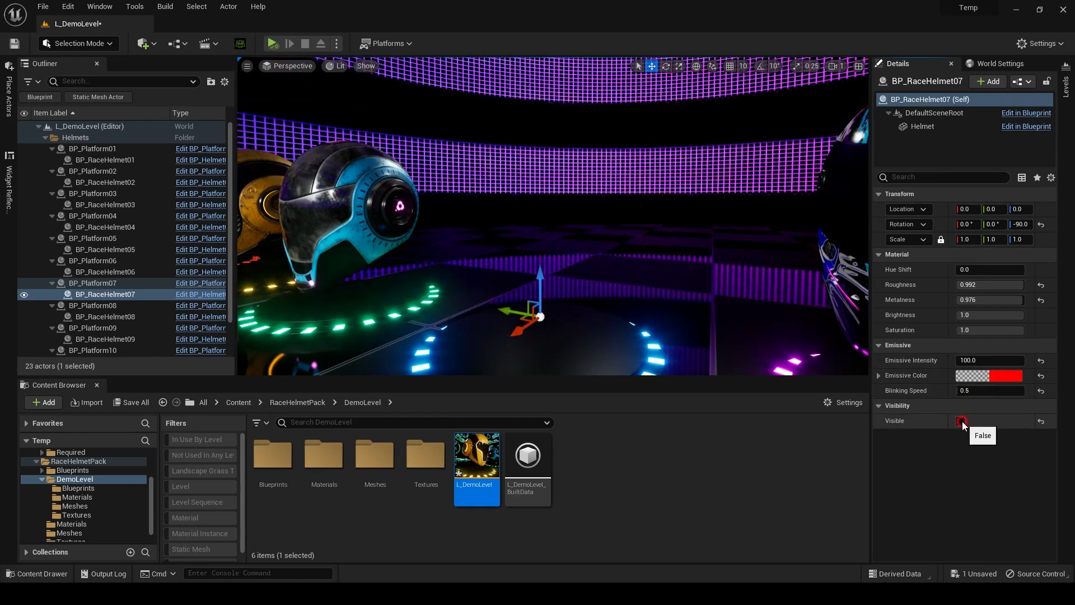